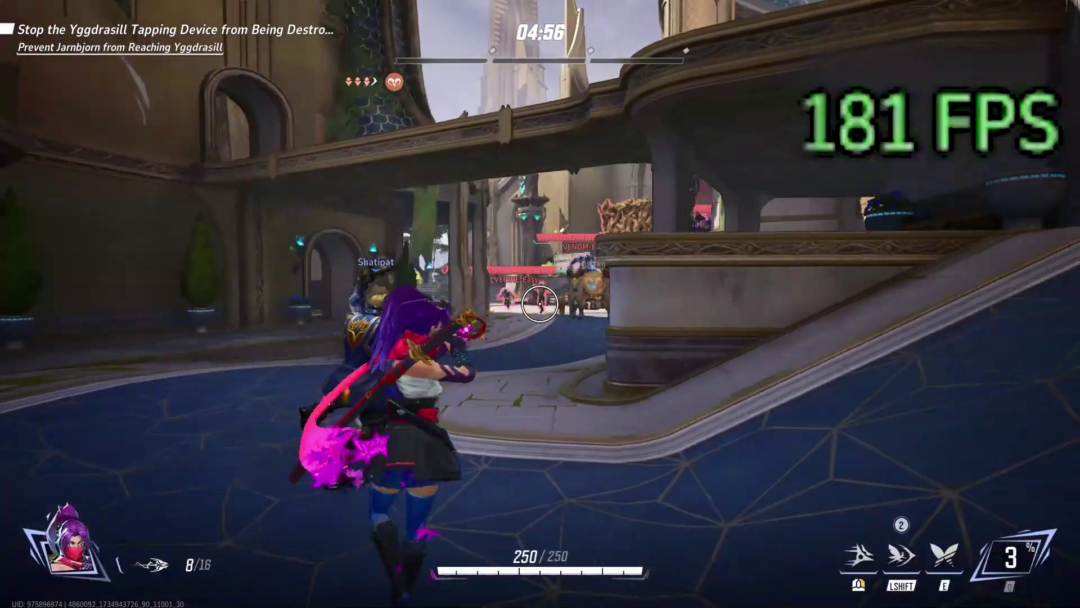
Fire at the enemy team during the match.
left_click(540, 304)
left_click(540, 304)
left_click(540, 304)
left_click(540, 304)
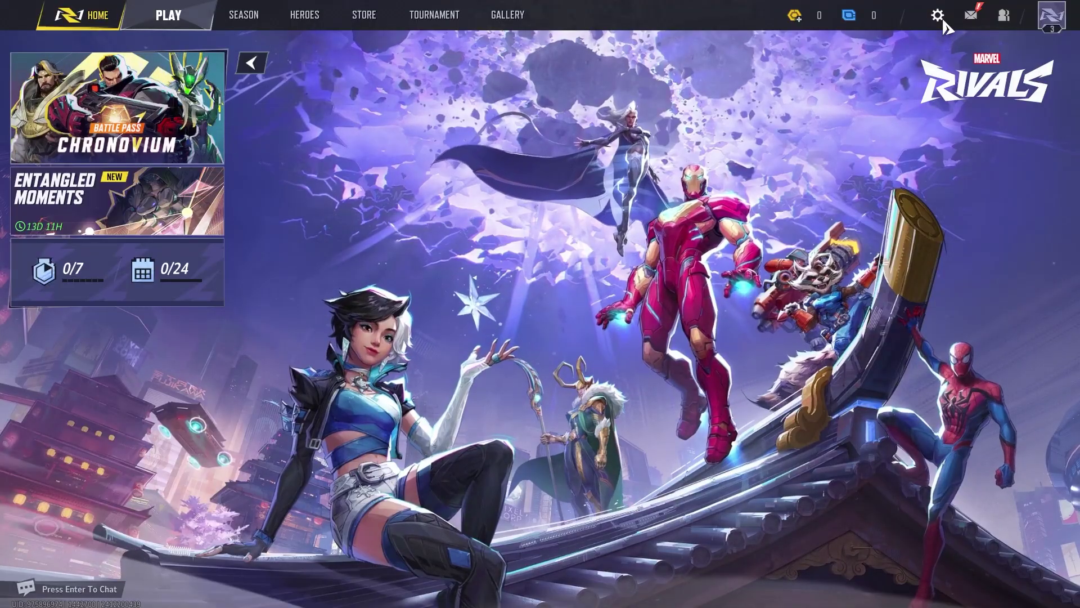
In Display settings, set anti-aliasing to NVIDIA DLSS with Super Resolution Mode Balanced.
left_click(929, 23)
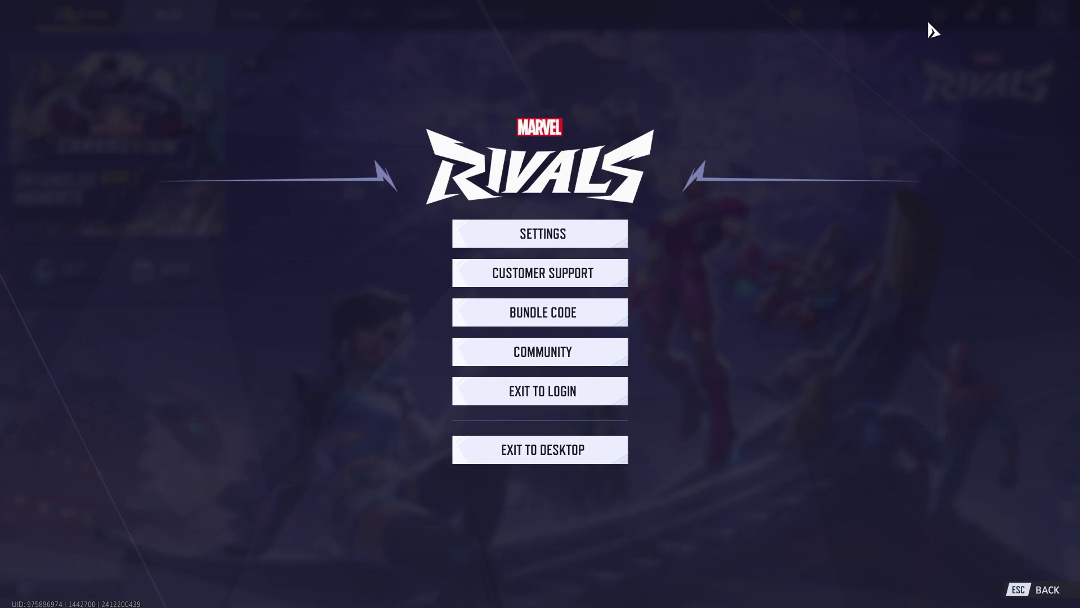
left_click(539, 234)
left_click(610, 275)
left_click(610, 299)
left_click(610, 275)
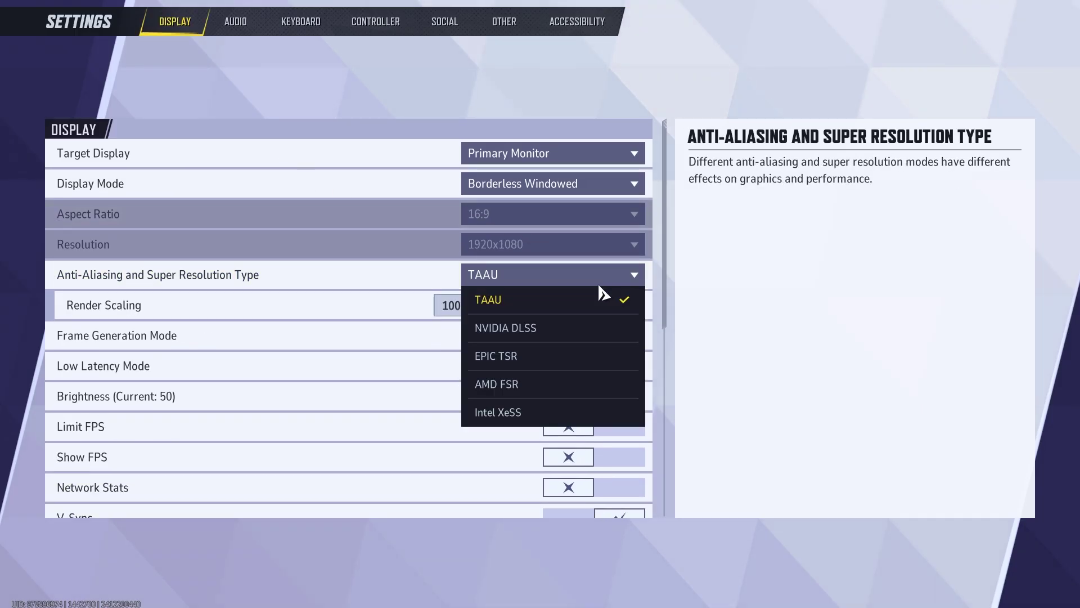
left_click(541, 332)
left_click(512, 309)
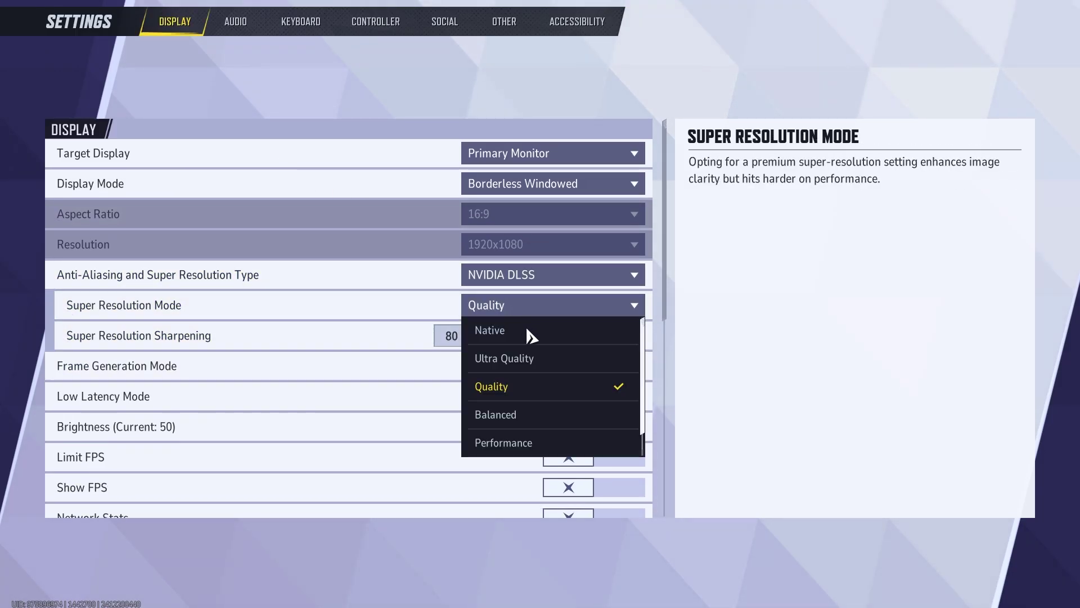
left_click(500, 414)
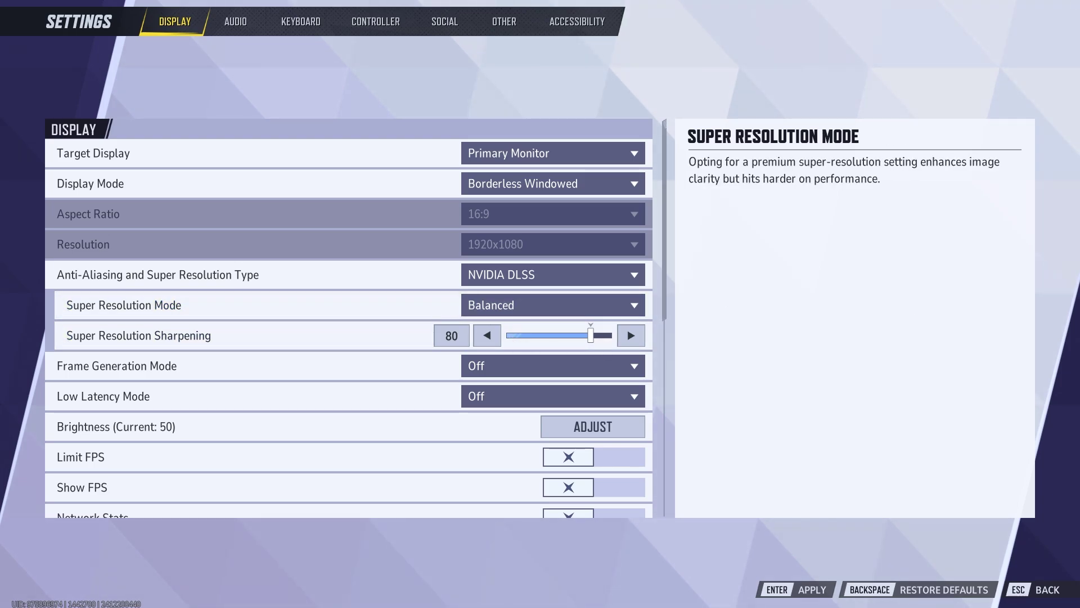
Revert the unapplied change and switch anti-aliasing to TAAU.
key("BackSpace")
left_click(509, 276)
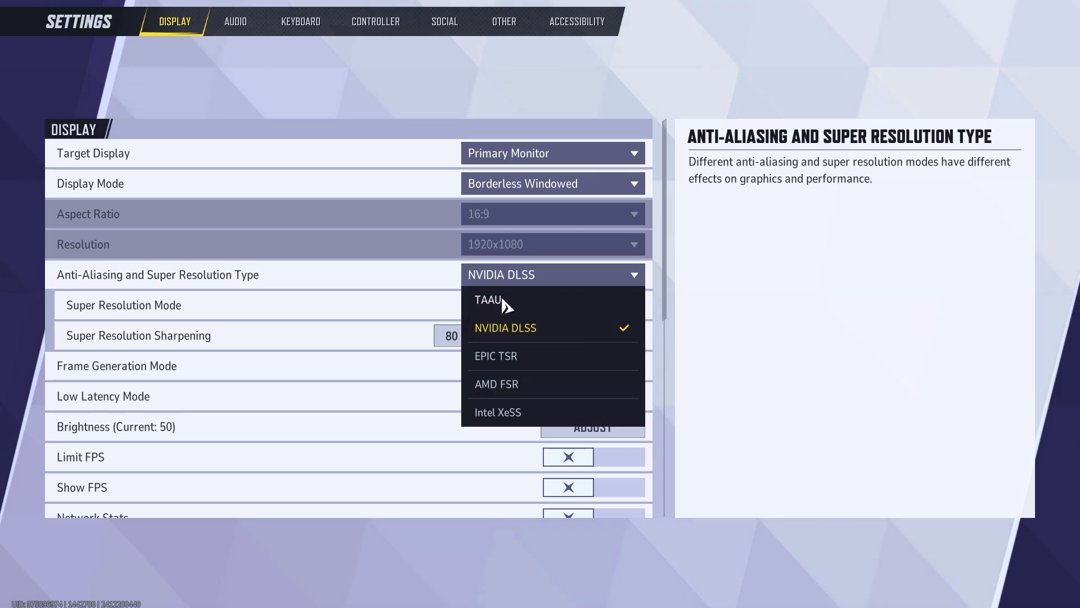
left_click(483, 290)
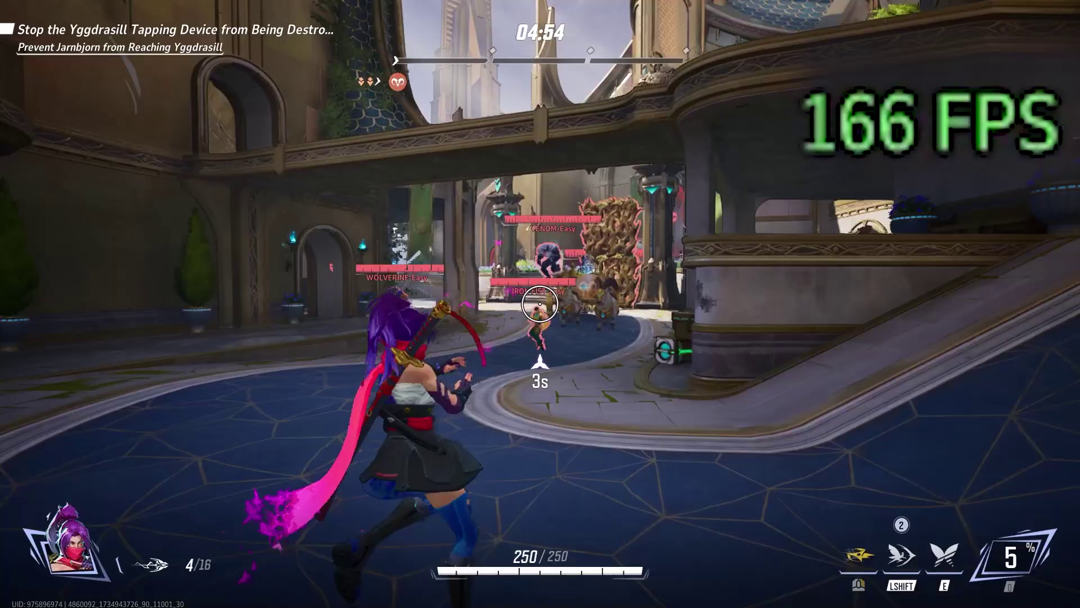
Fight the enemies with primary and alternate fire, stealth and a dash, then reload.
left_click(540, 304)
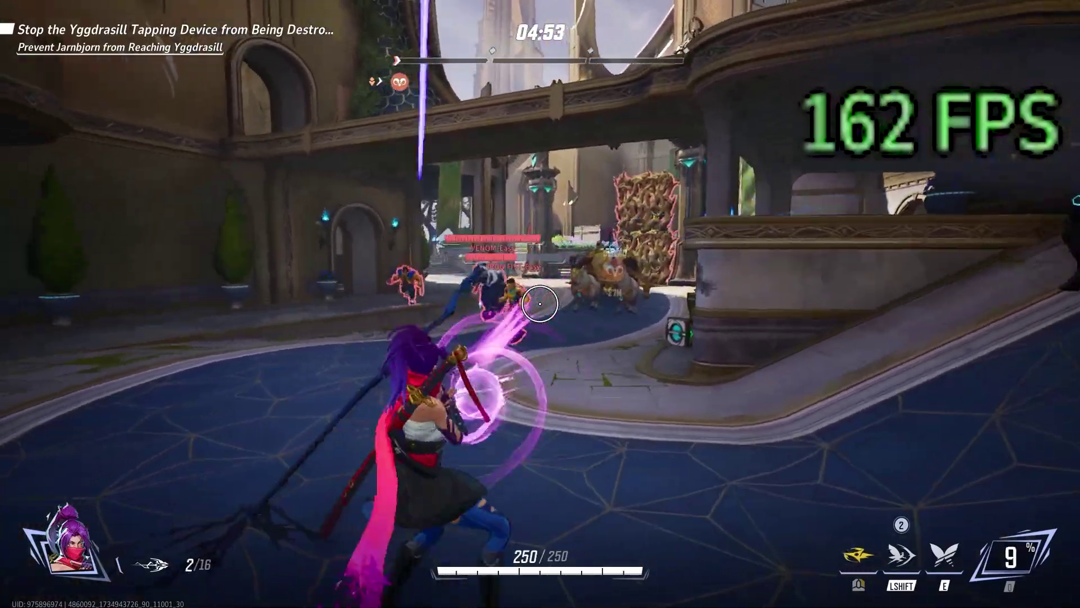
right_click(540, 304)
key("e")
left_click(540, 303)
key("shift")
key("shift")
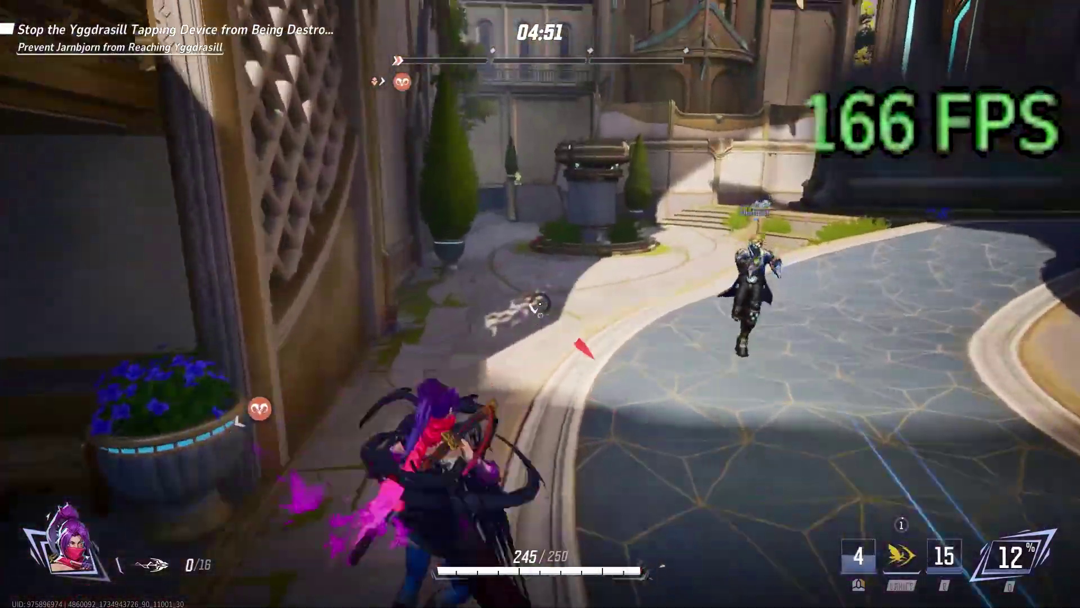
key("w")
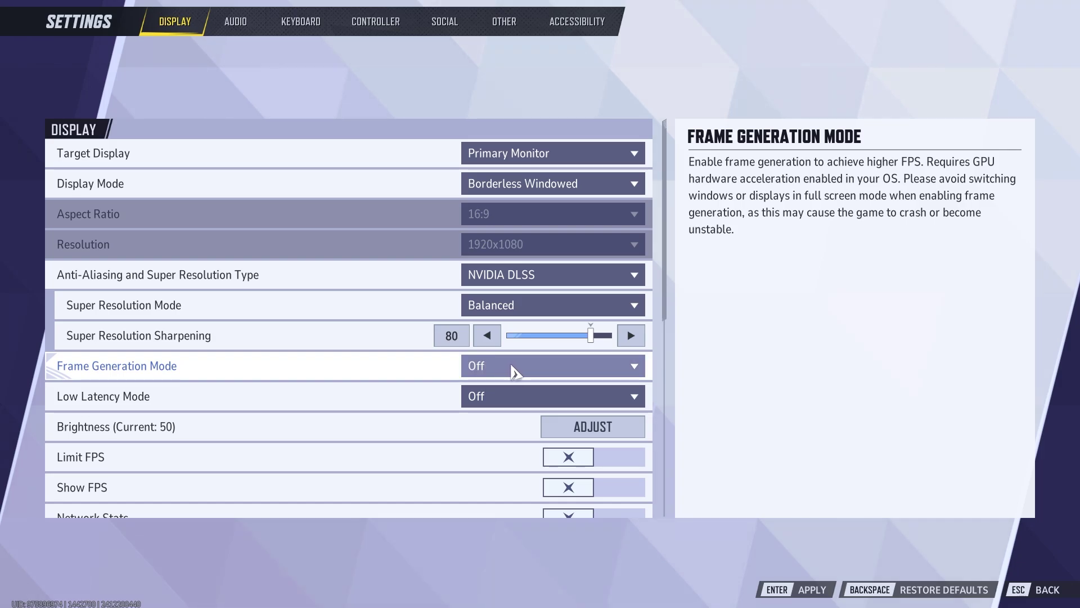
Set Low Latency Mode to NVIDIA Reflex Low Latency and enable Limit FPS at 144.
left_click(499, 396)
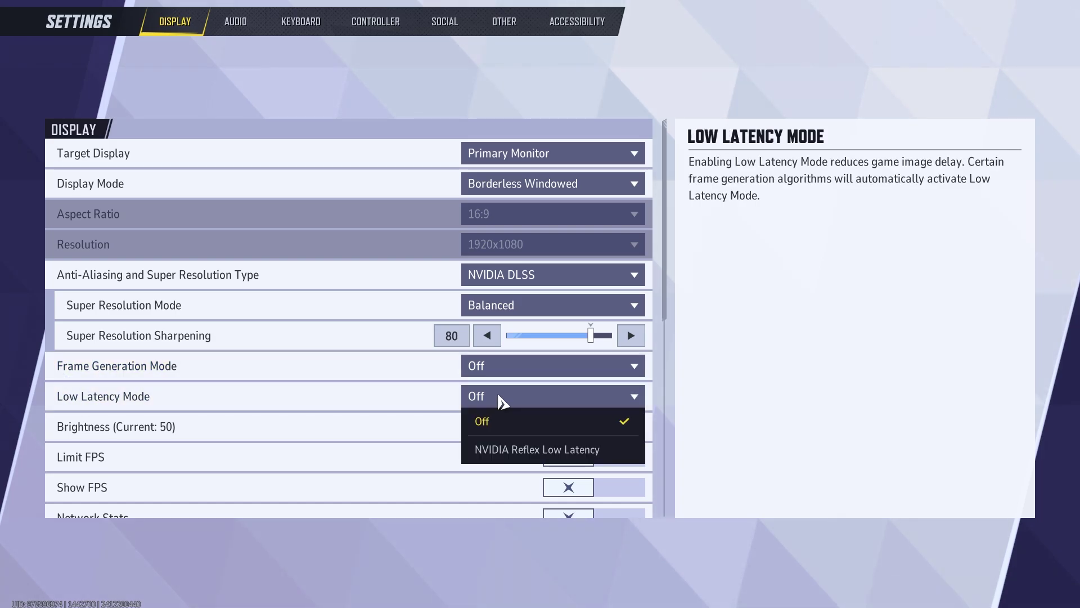
left_click(536, 450)
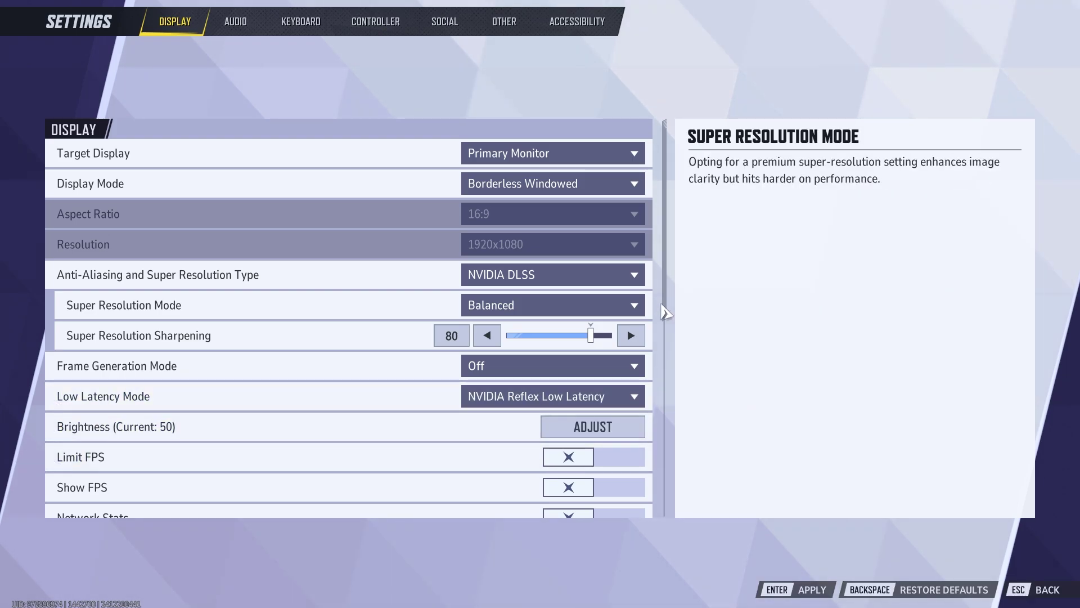
scroll(429, 410, "down", 5)
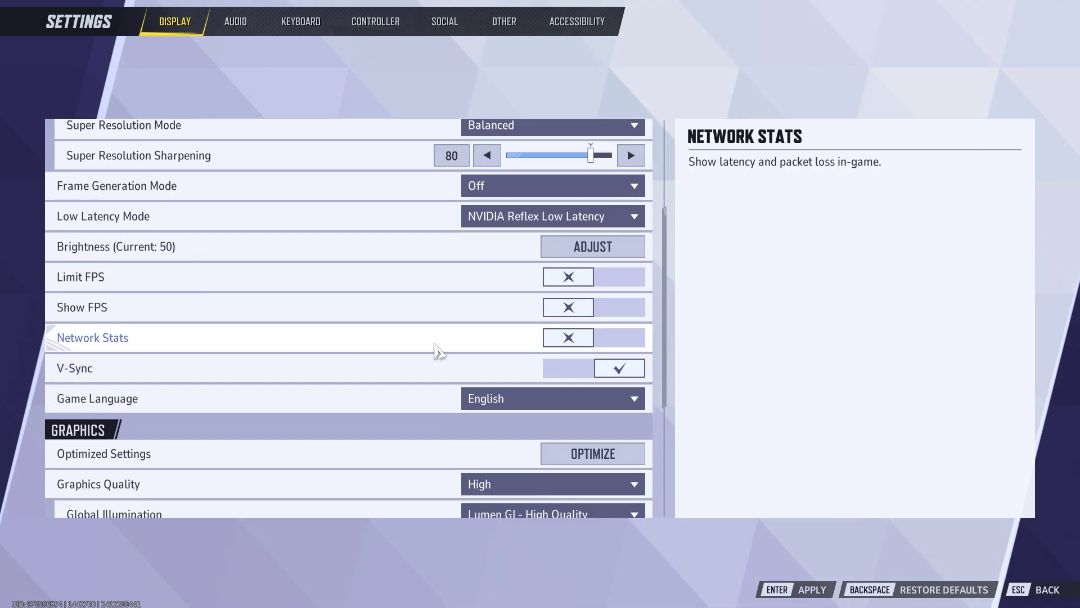
left_click(569, 279)
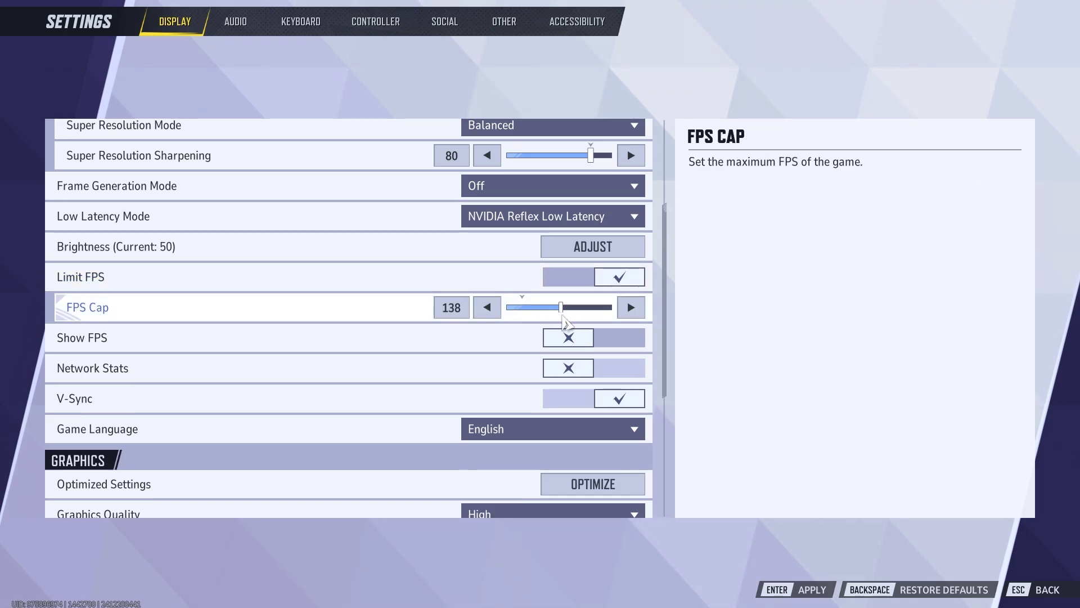
scroll(540, 315, "down", 6)
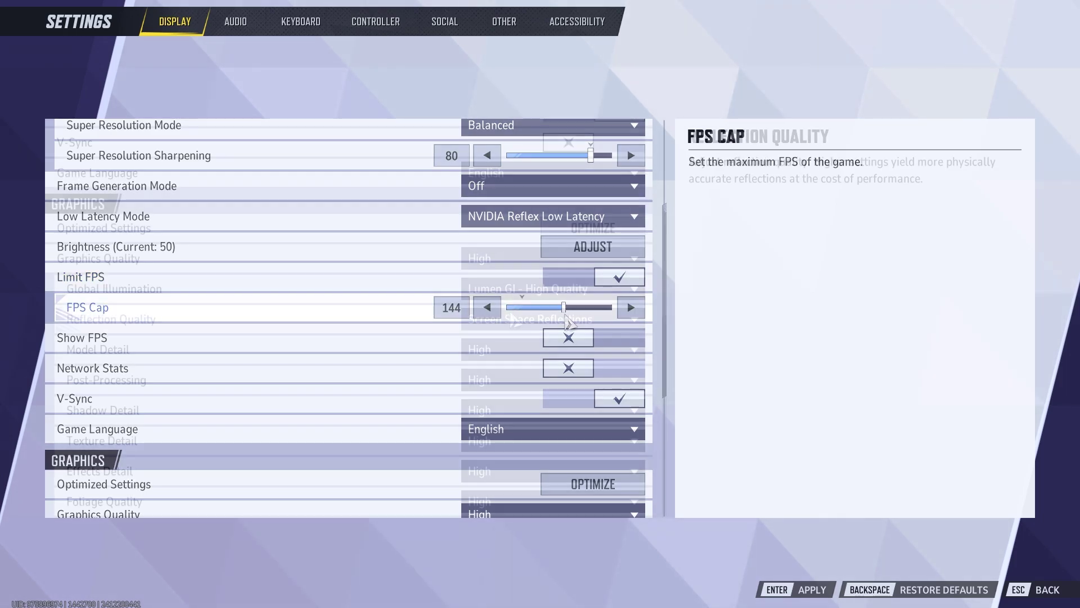
Set Global Illumination to SSGI - Low Quality and reflections to Screen Space Reflections.
left_click(499, 301)
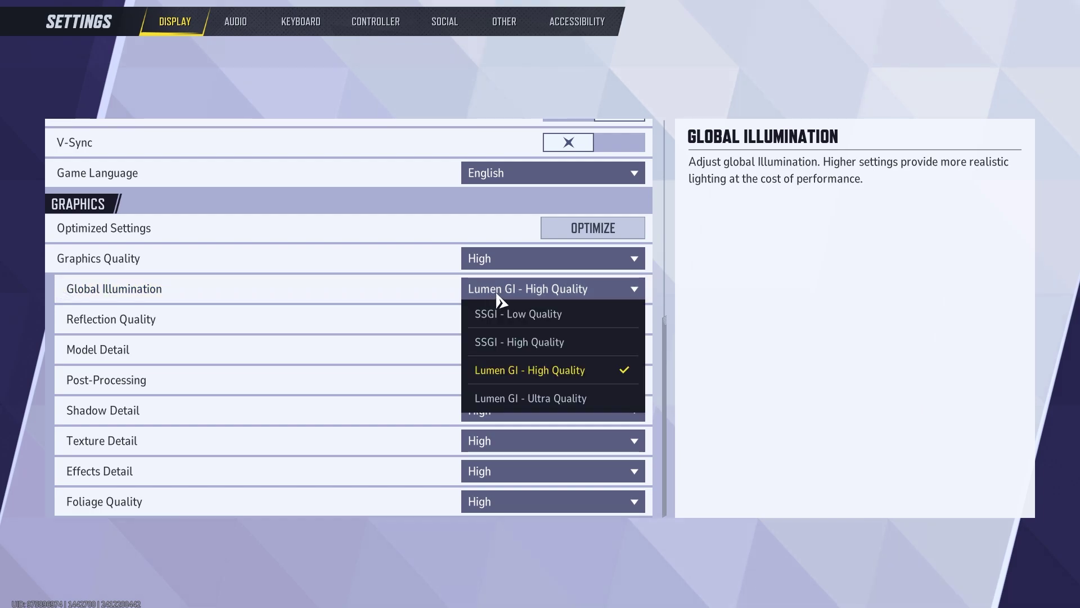
left_click(564, 316)
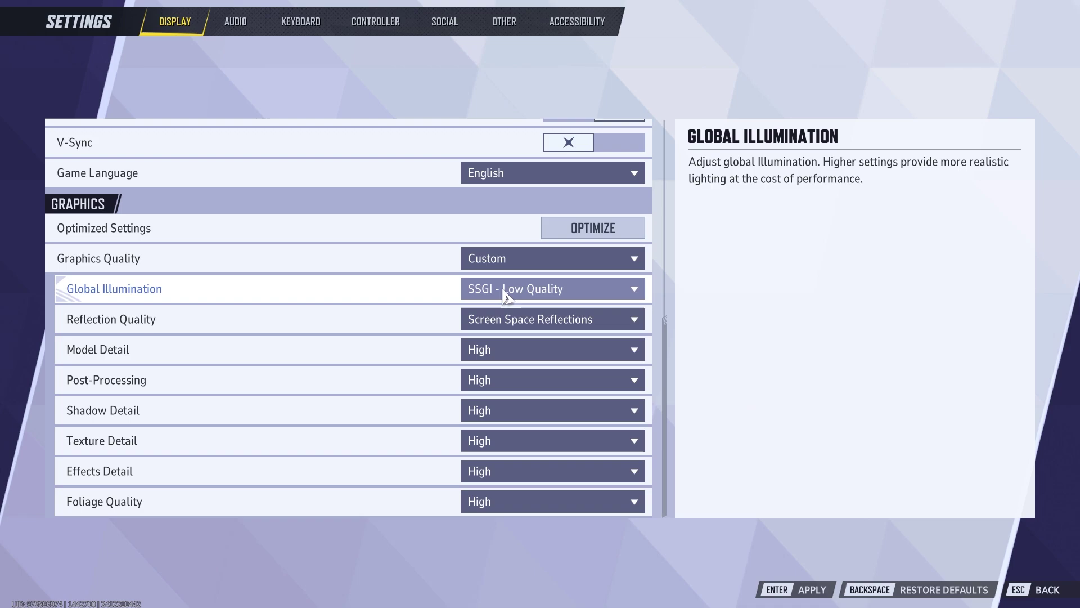
left_click(524, 319)
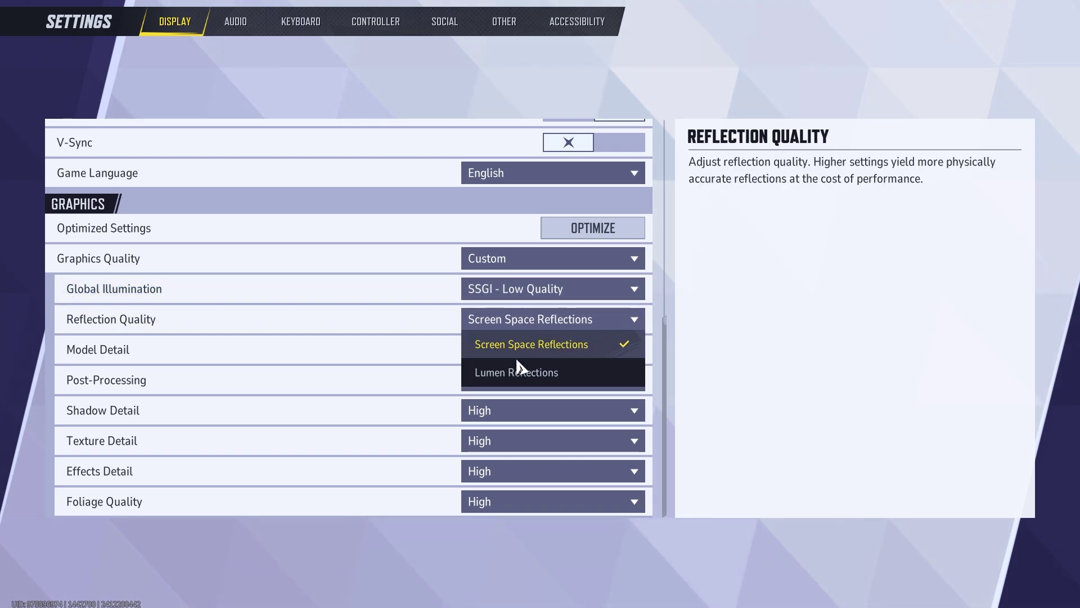
left_click(518, 371)
left_click(506, 330)
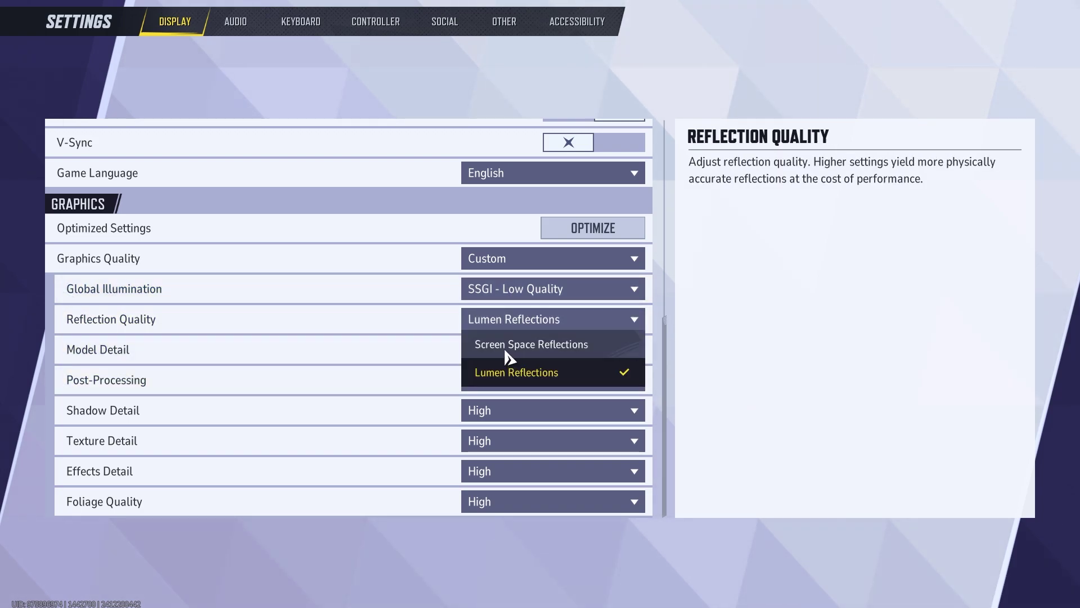
left_click(509, 342)
Lower Post-Processing, Shadow, Effects and Foliage to Low, keeping Texture Detail High.
left_click(499, 383)
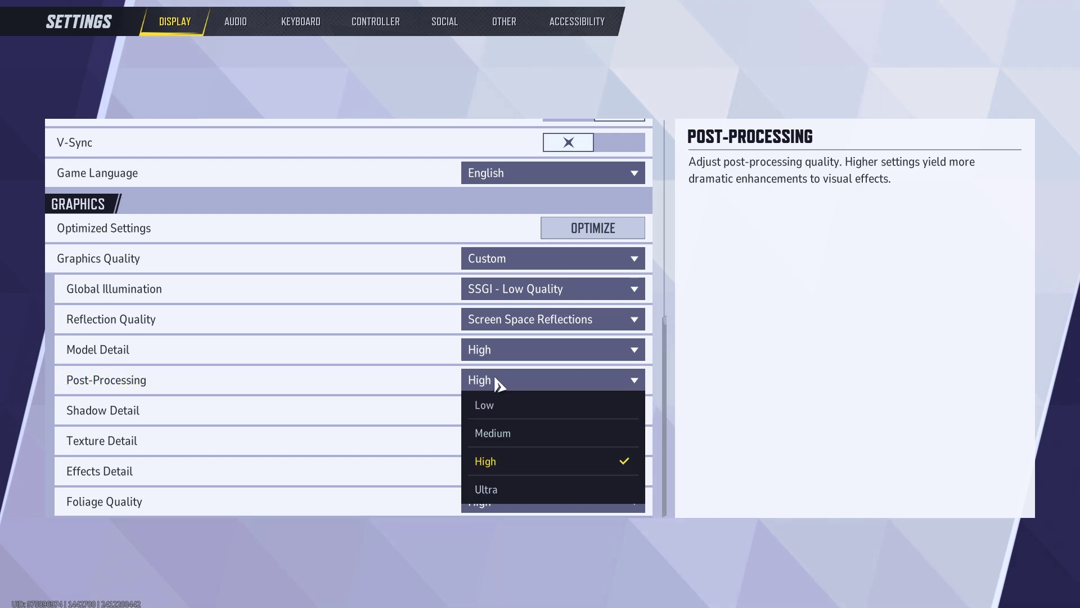
left_click(500, 408)
left_click(500, 410)
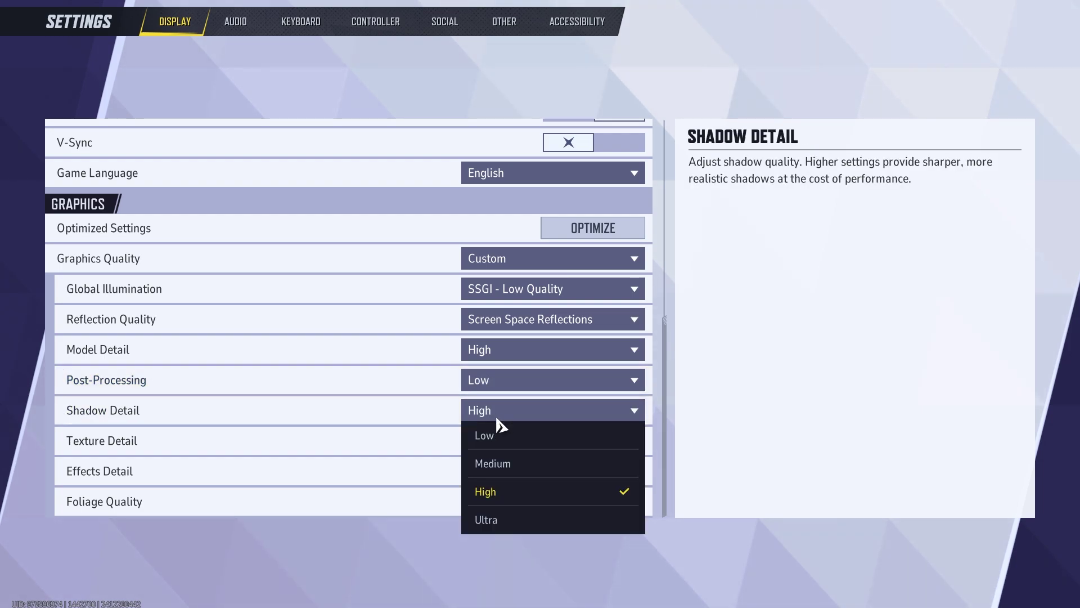
left_click(501, 434)
left_click(501, 444)
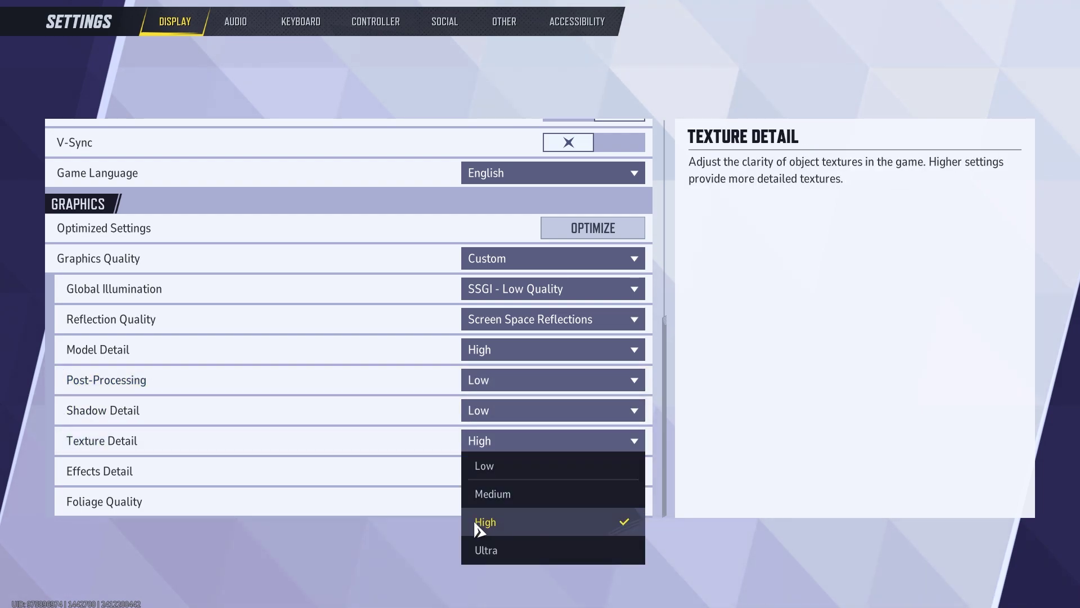
left_click(515, 531)
left_click(498, 472)
left_click(500, 552)
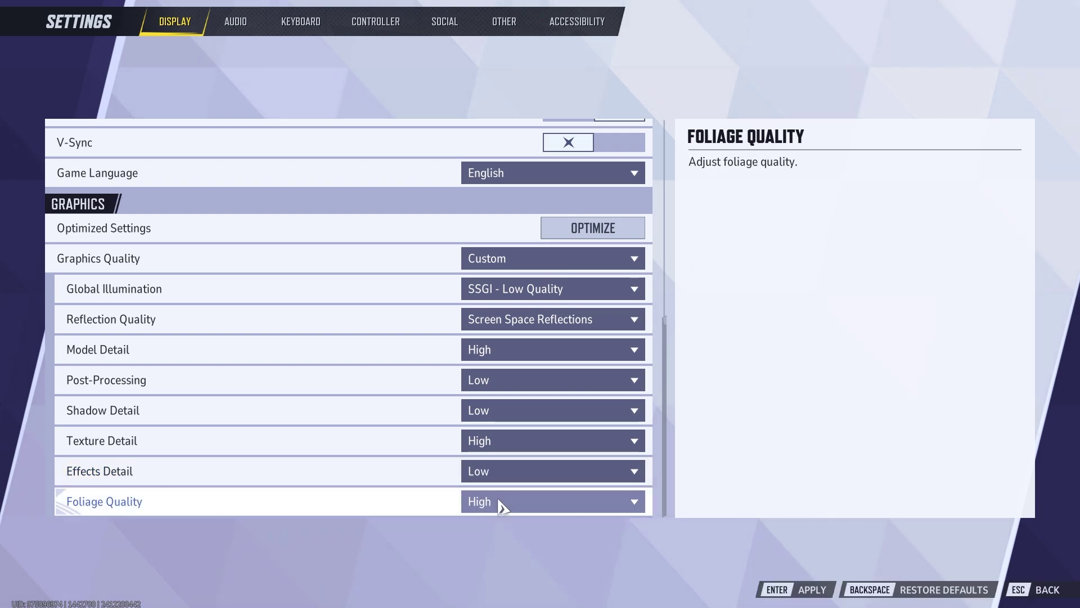
left_click(503, 502)
left_click(484, 391)
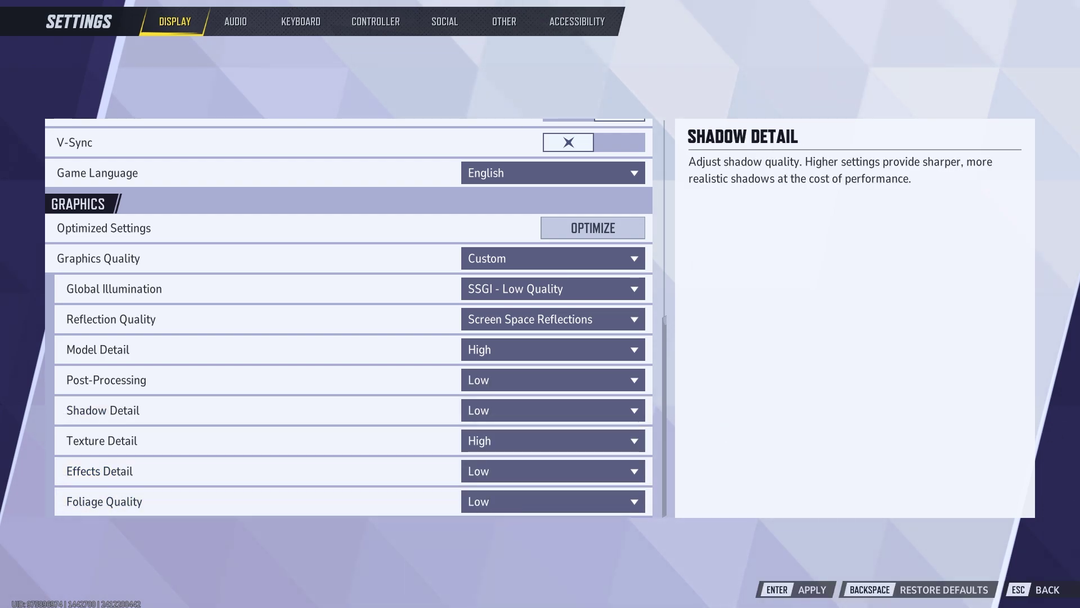
Return Texture Detail to High after trying Ultra, and apply the graphics settings.
left_click(507, 445)
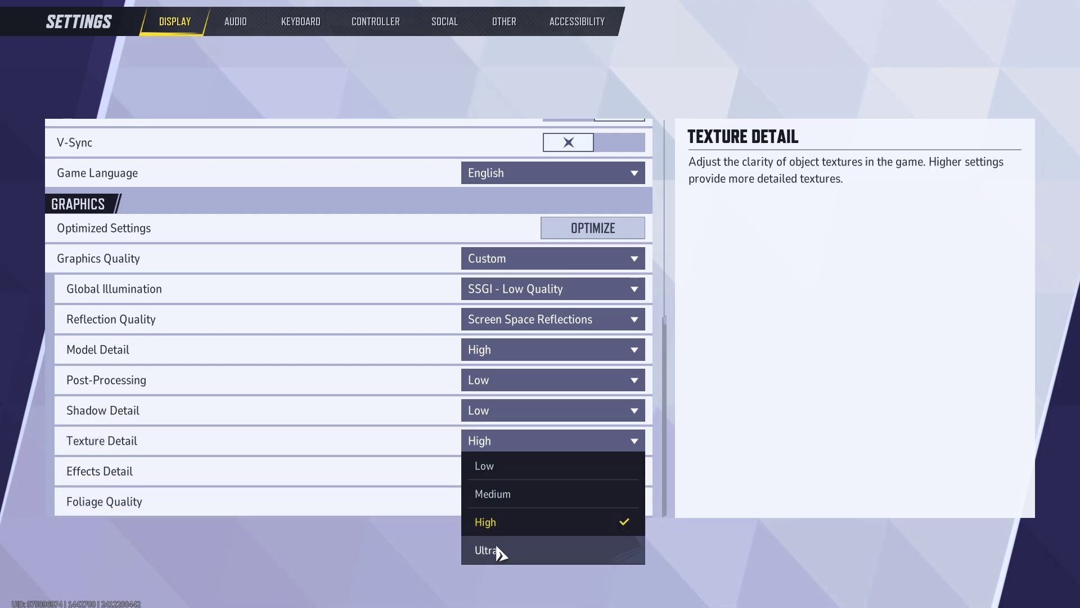
left_click(498, 550)
left_click(509, 443)
left_click(484, 518)
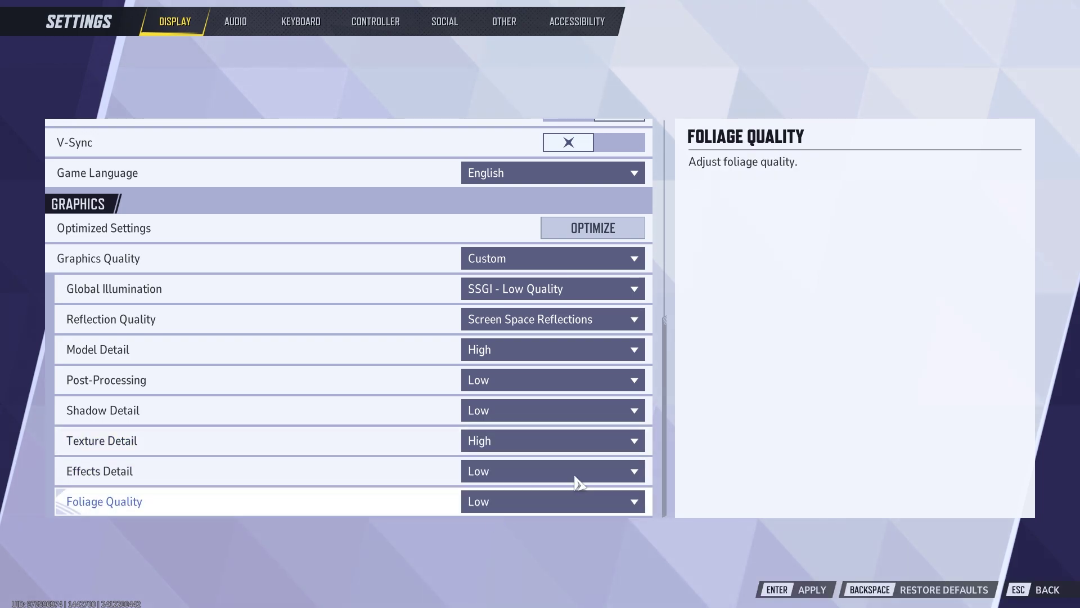
left_click(810, 591)
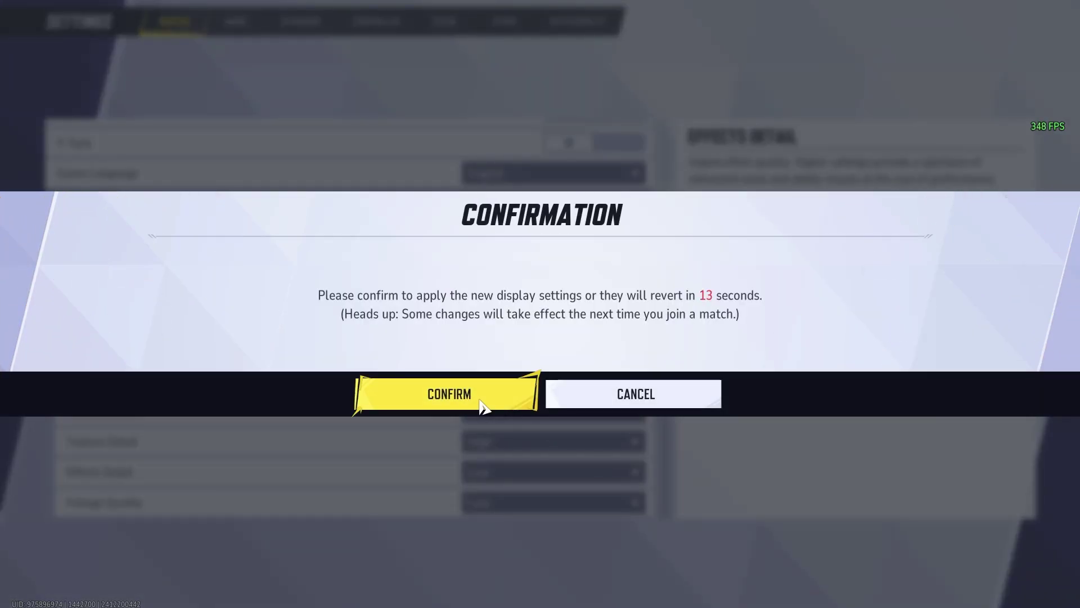
Keep the new display settings and open Task Manager, sorting processes by GPU usage.
left_click(484, 406)
right_click(810, 593)
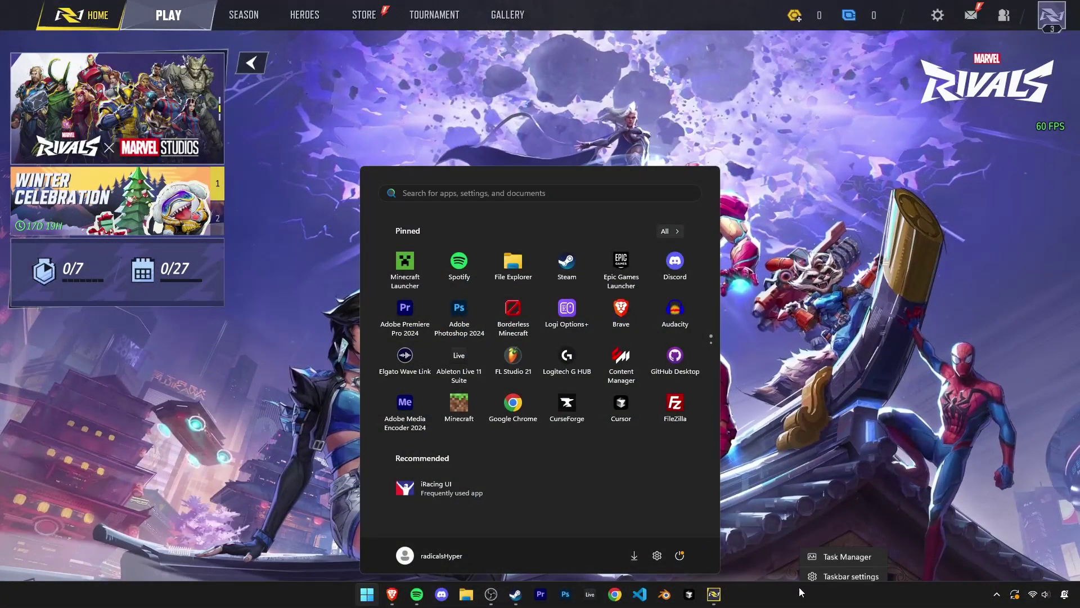
left_click(838, 551)
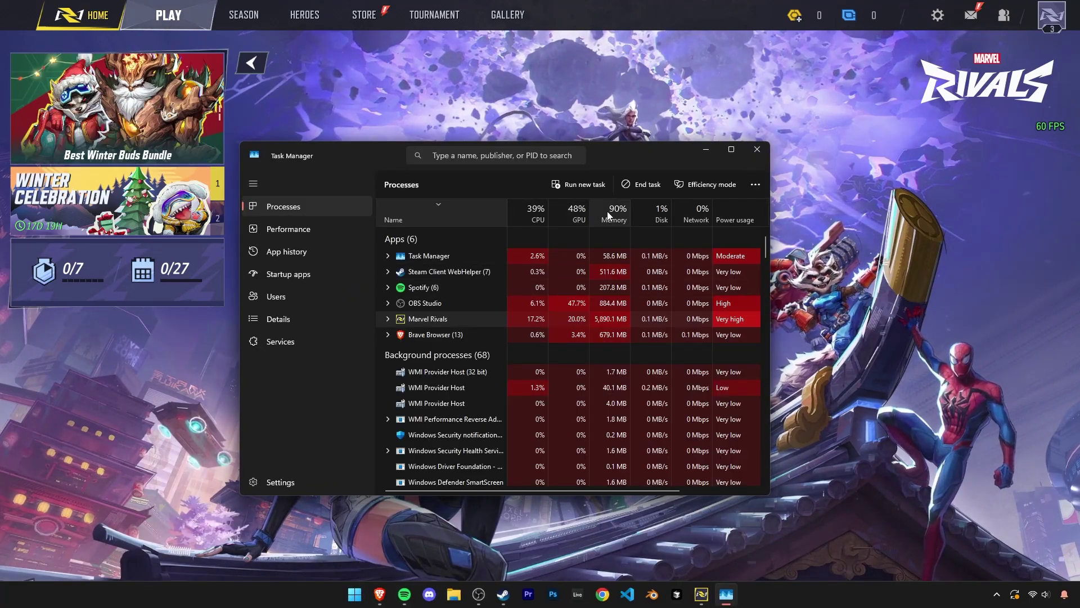
left_click(575, 219)
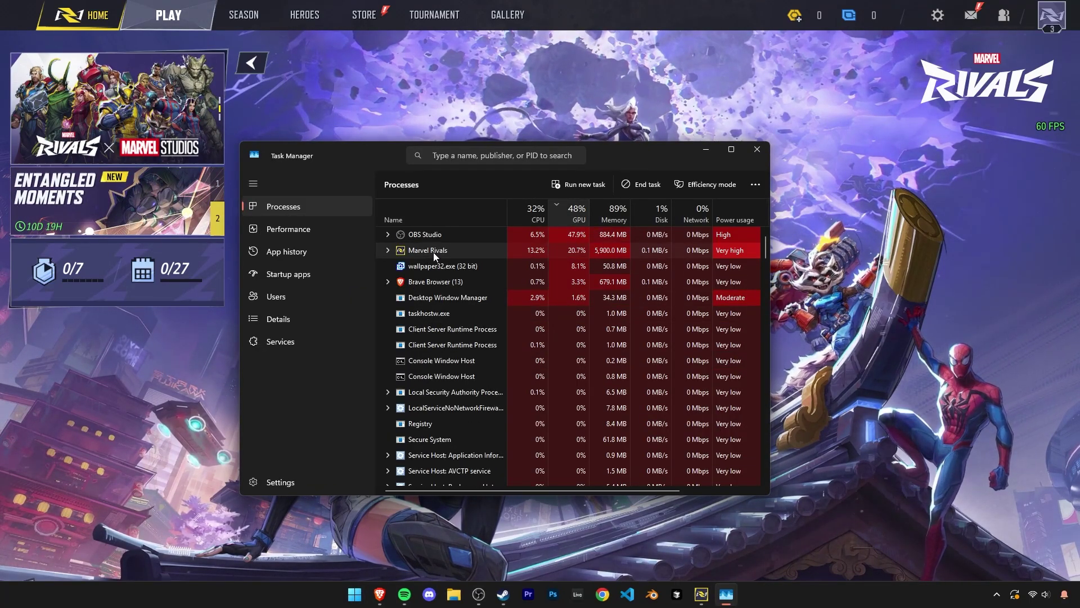
Set Marvel-Win64-Shipping.exe to High priority in the Details list.
right_click(460, 251)
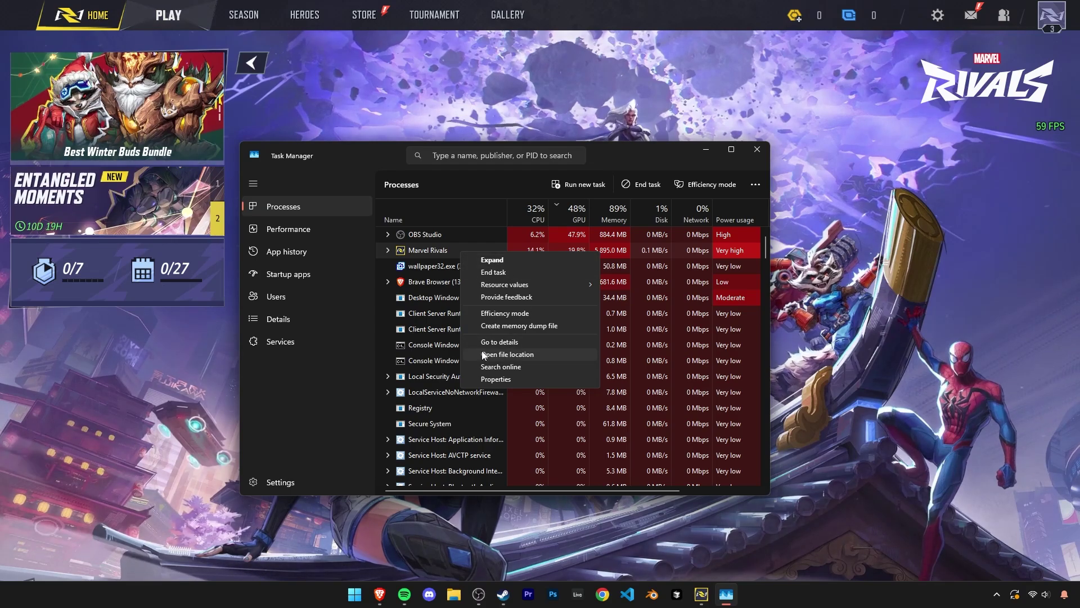
left_click(515, 342)
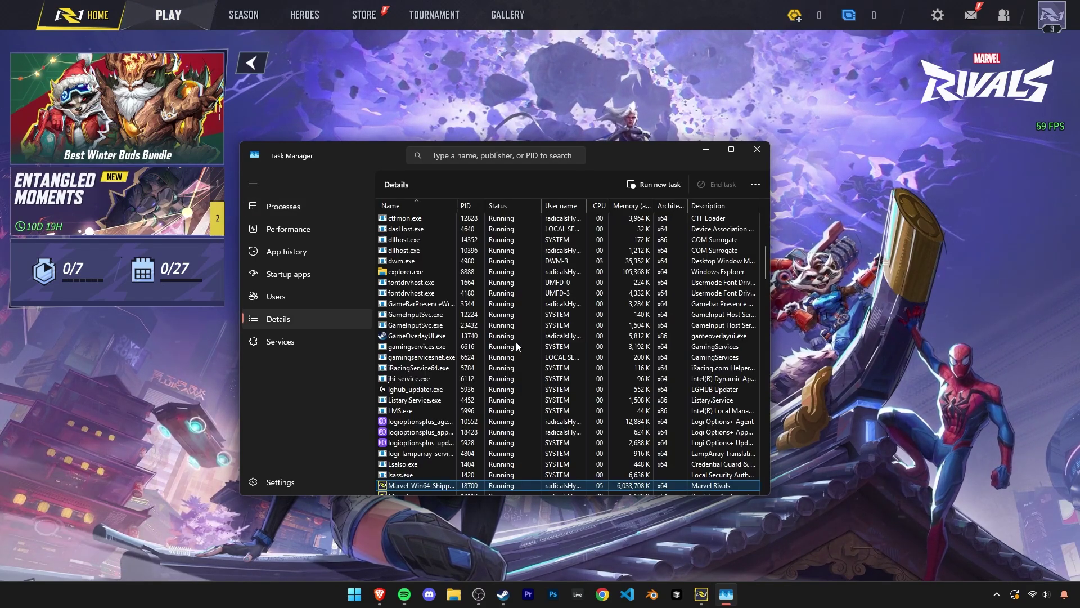
scroll(515, 342, "down", 6)
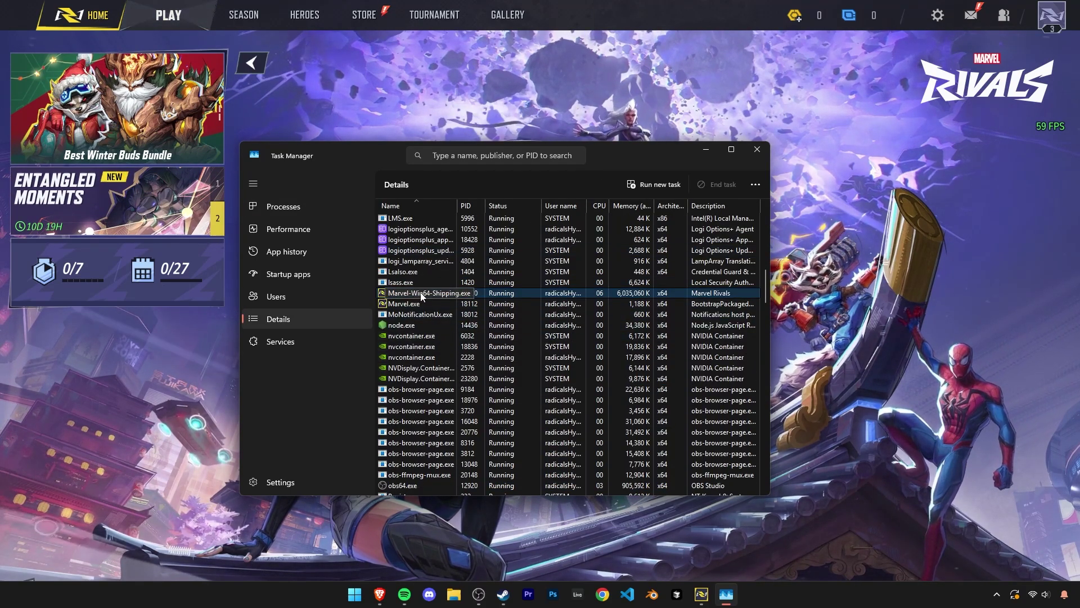
right_click(445, 295)
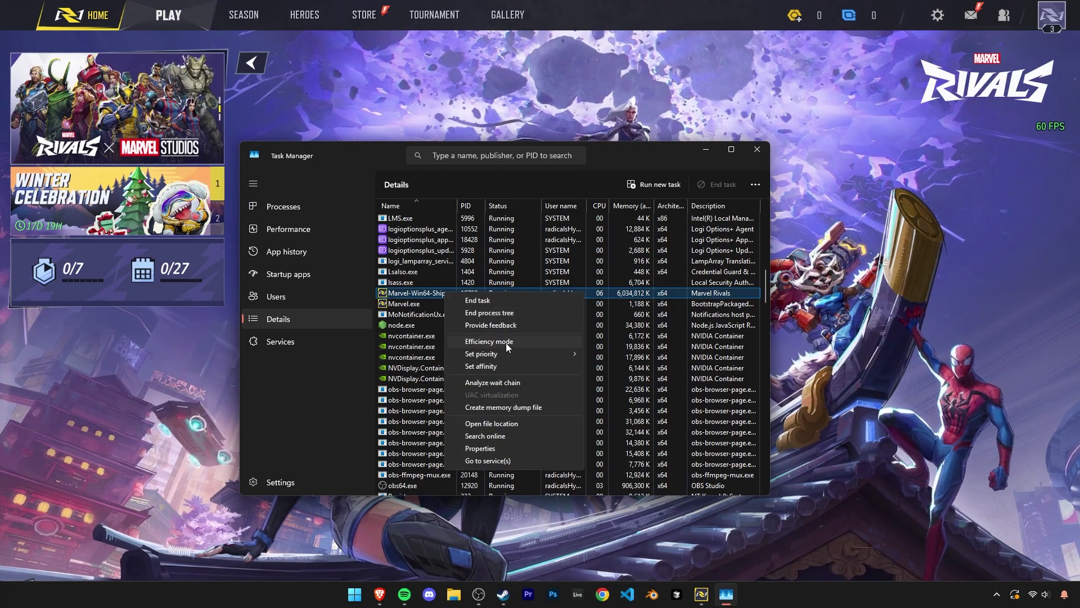
mouse_move(497, 356)
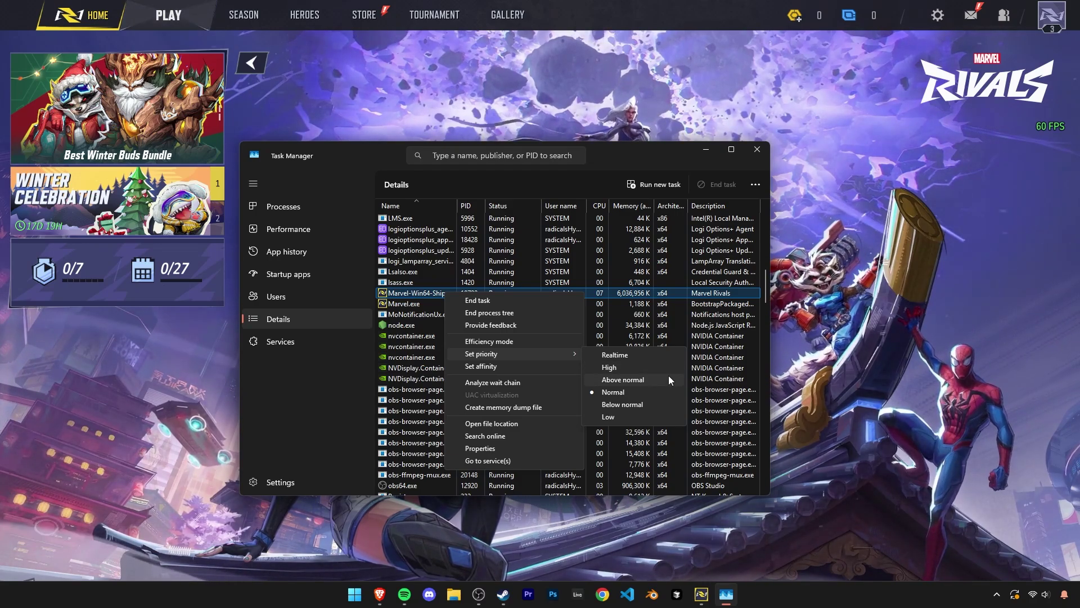
left_click(668, 369)
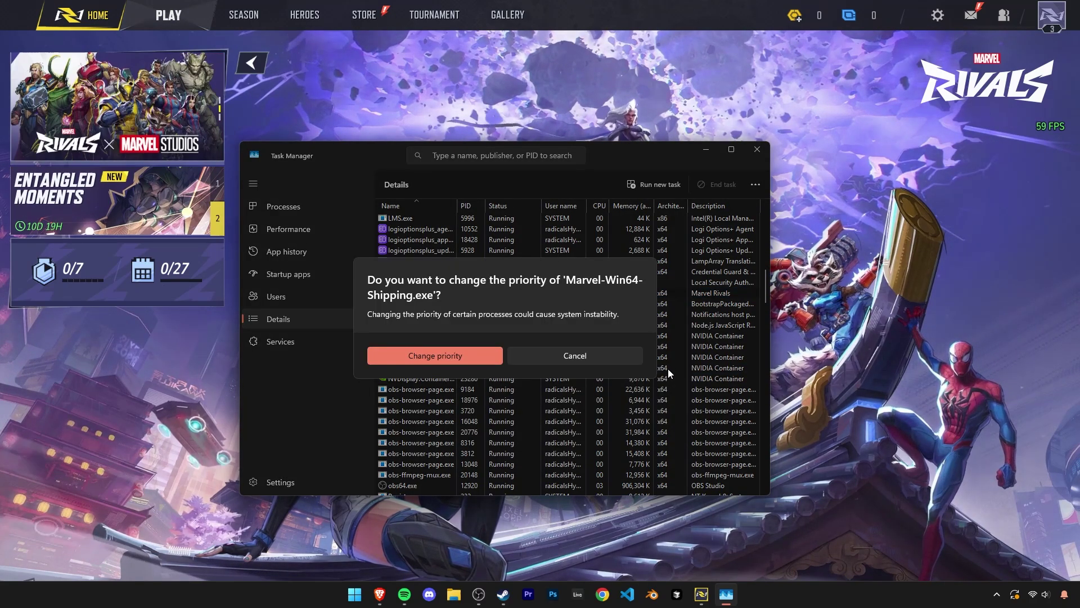
left_click(434, 356)
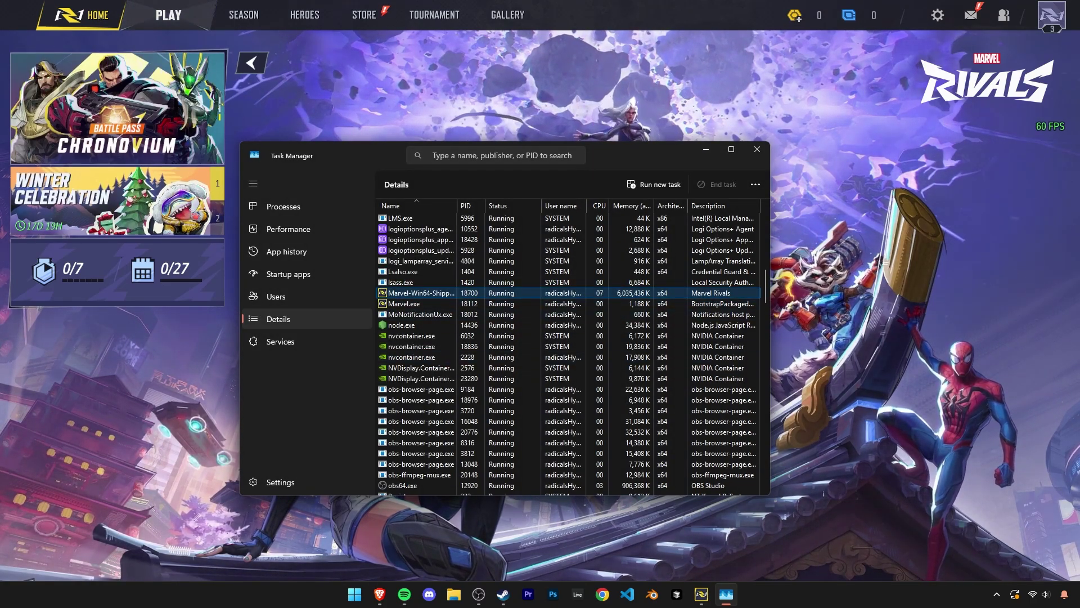
Open the Marvel Rivals install folder through Steam's Manage > Browse local files.
left_click(1031, 238)
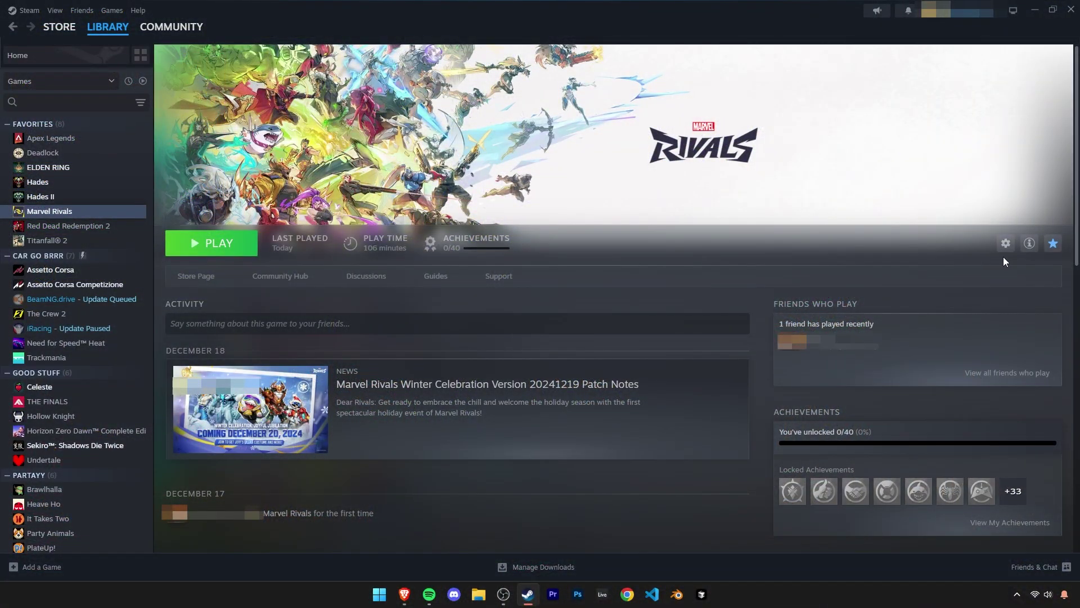
left_click(1004, 250)
mouse_move(959, 303)
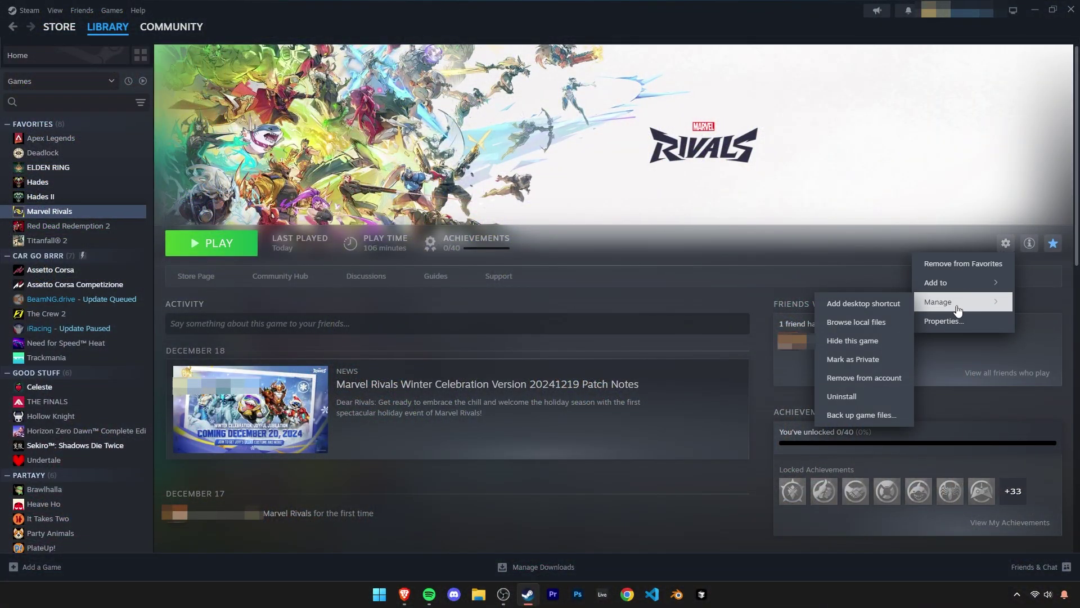
left_click(856, 322)
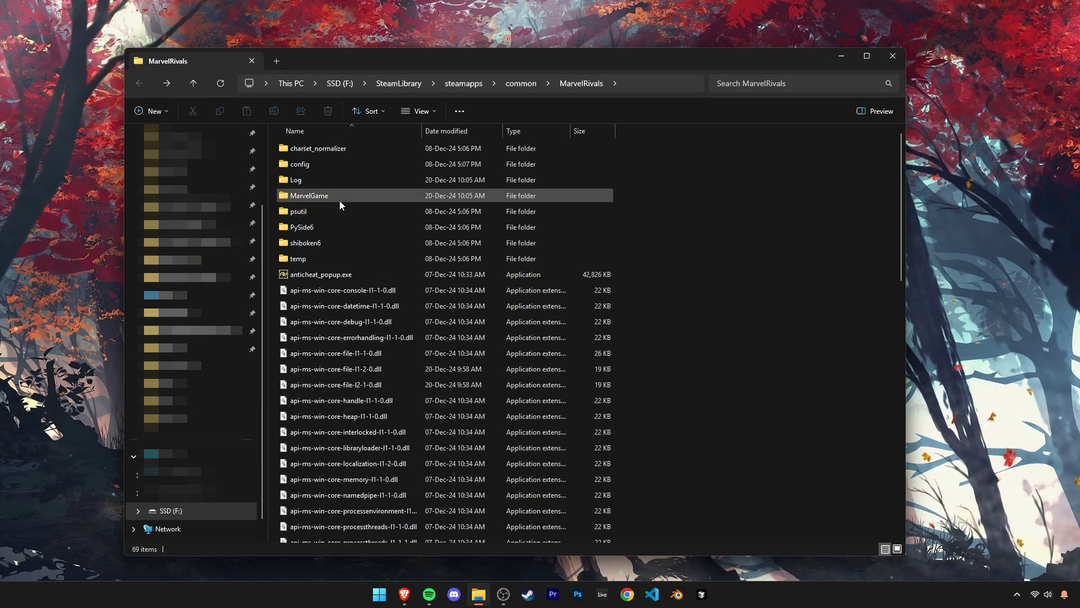
Go to MarvelGame\Marvel\Binaries\Win64 and open Marvel-Win64-Shipping.exe's Properties.
double_click(342, 197)
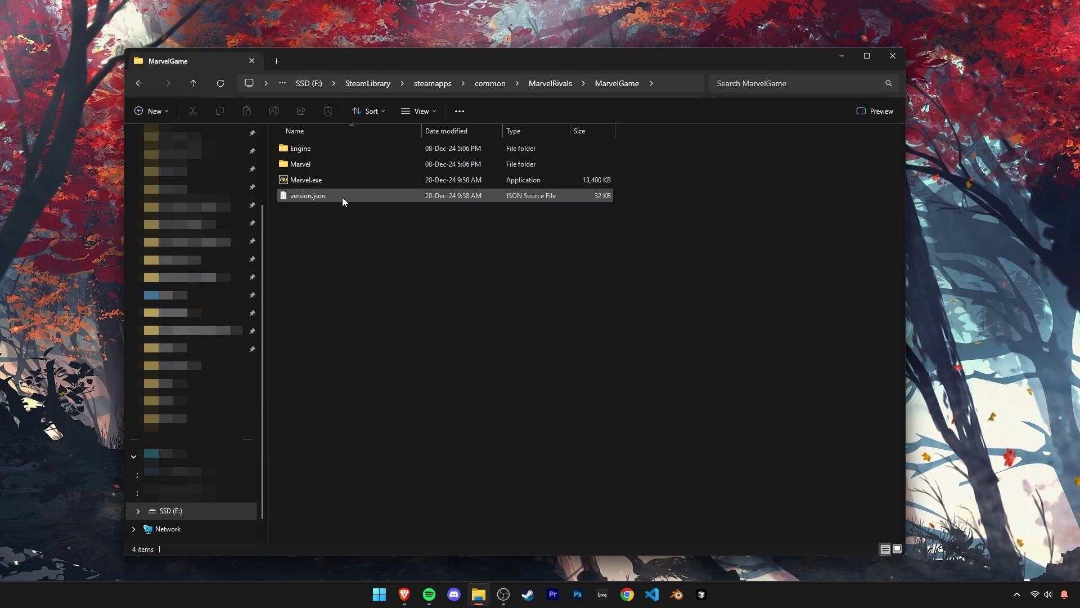
double_click(341, 165)
double_click(347, 150)
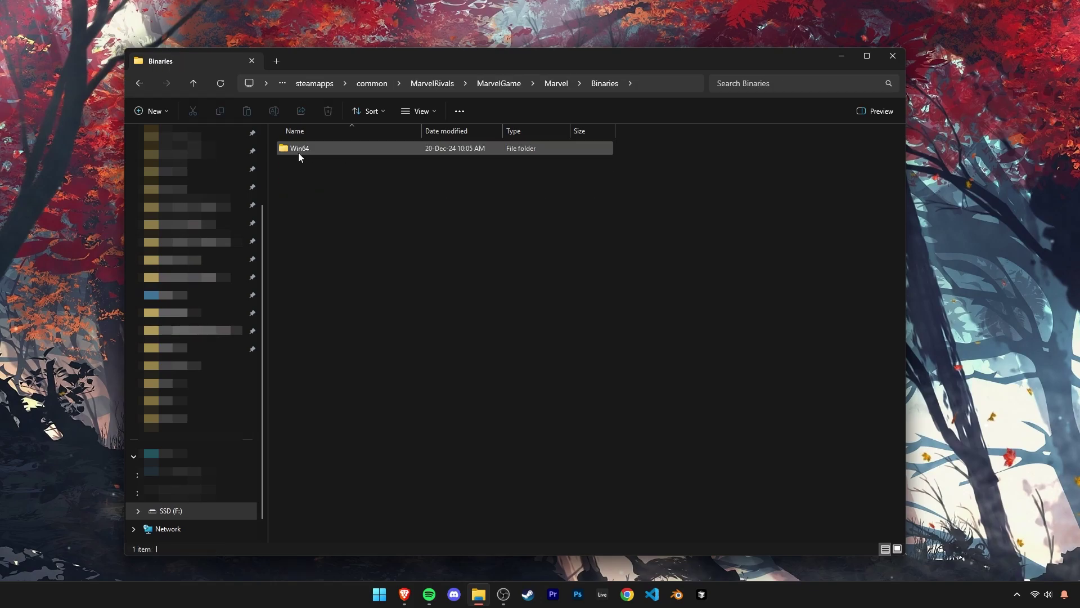
left_click(324, 152)
double_click(324, 150)
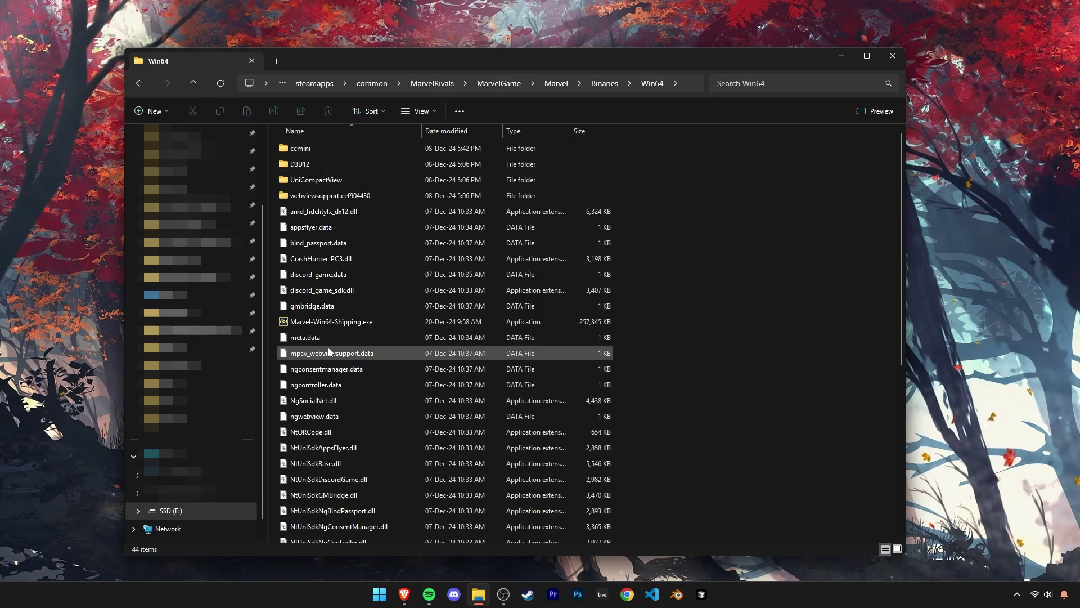
right_click(366, 322)
left_click(406, 226)
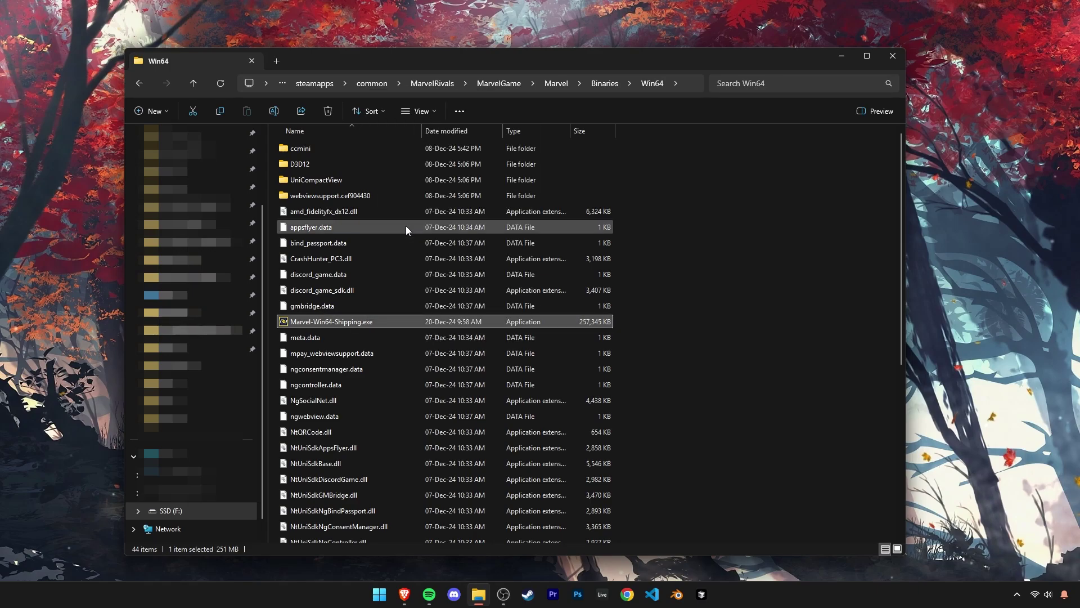
On the Compatibility tab, override high DPI scaling with Application, then apply and close.
left_click_drag(501, 265, 522, 164)
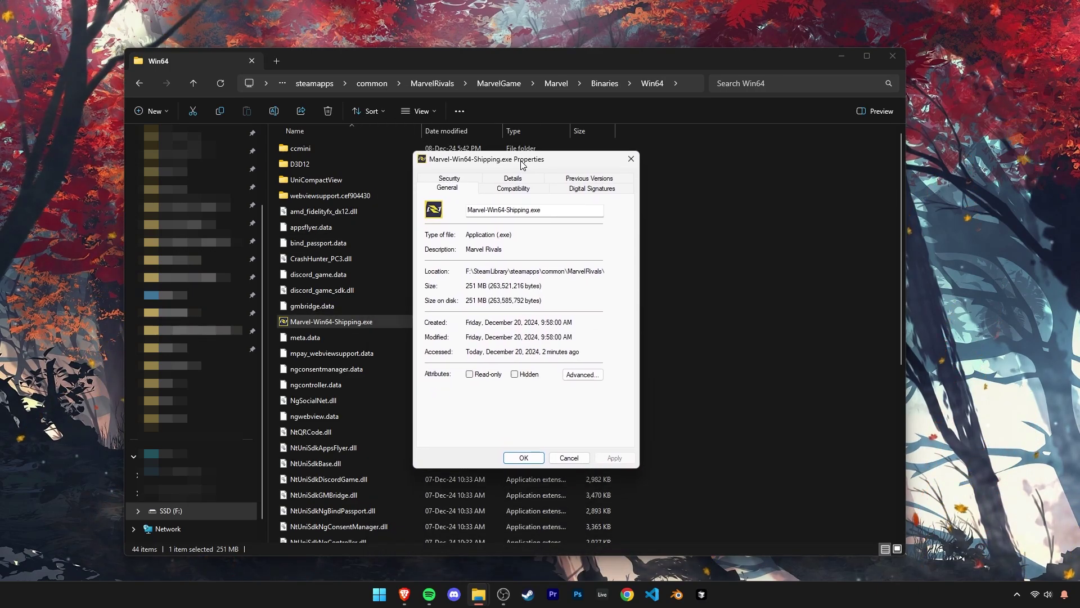
left_click(513, 189)
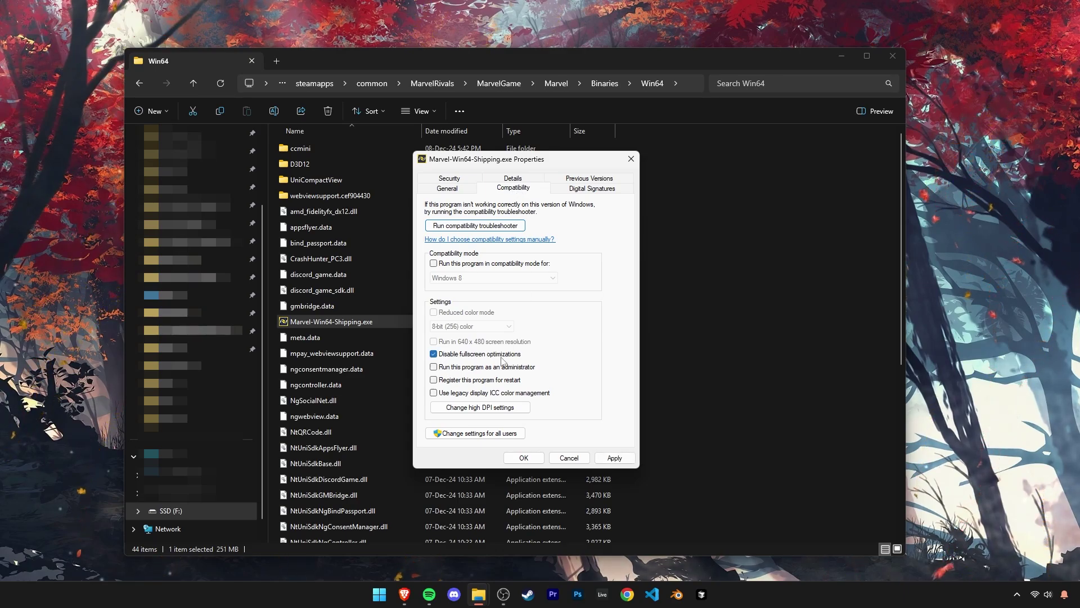
left_click(488, 409)
left_click(475, 378)
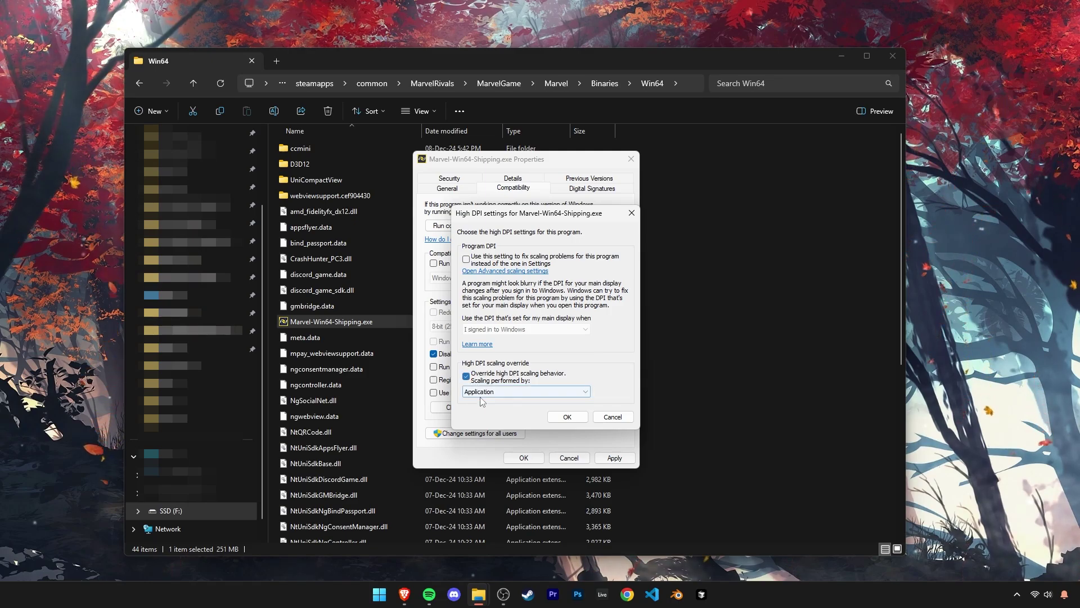
left_click(482, 392)
left_click(498, 402)
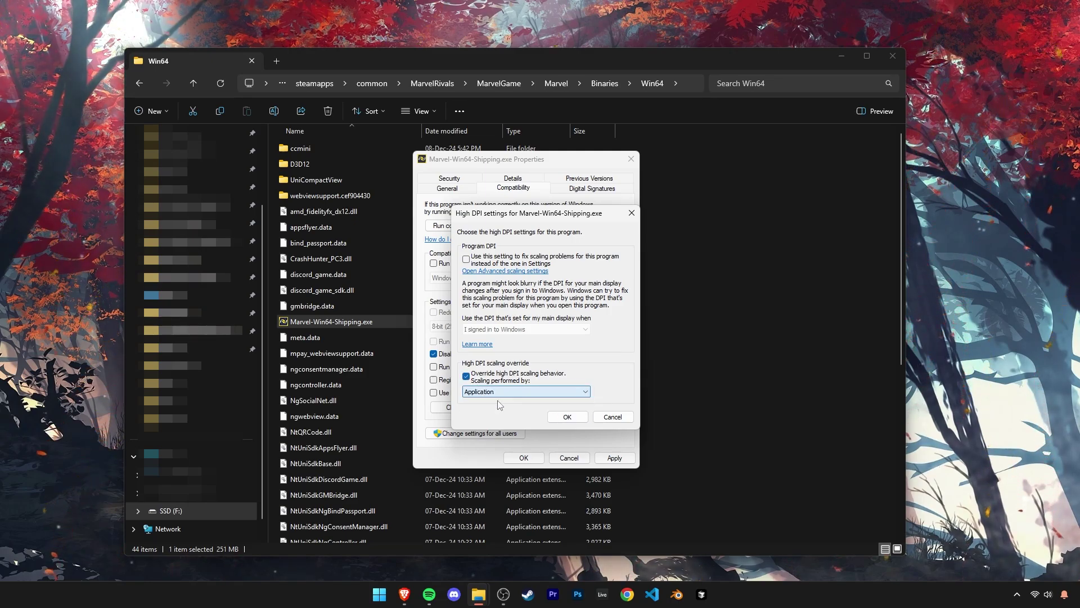
left_click(563, 417)
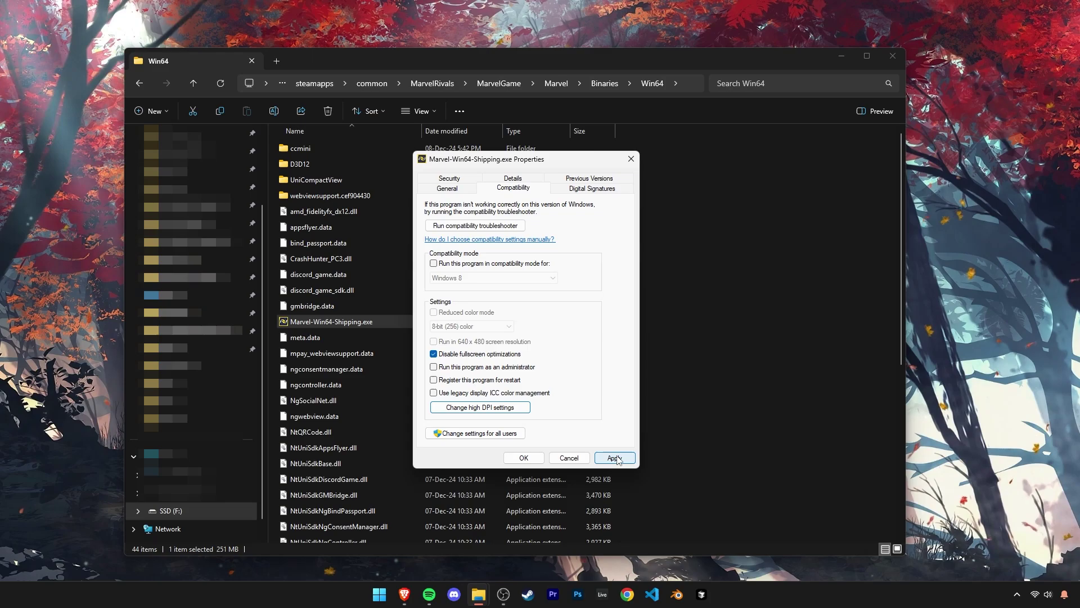
left_click(614, 458)
left_click(523, 457)
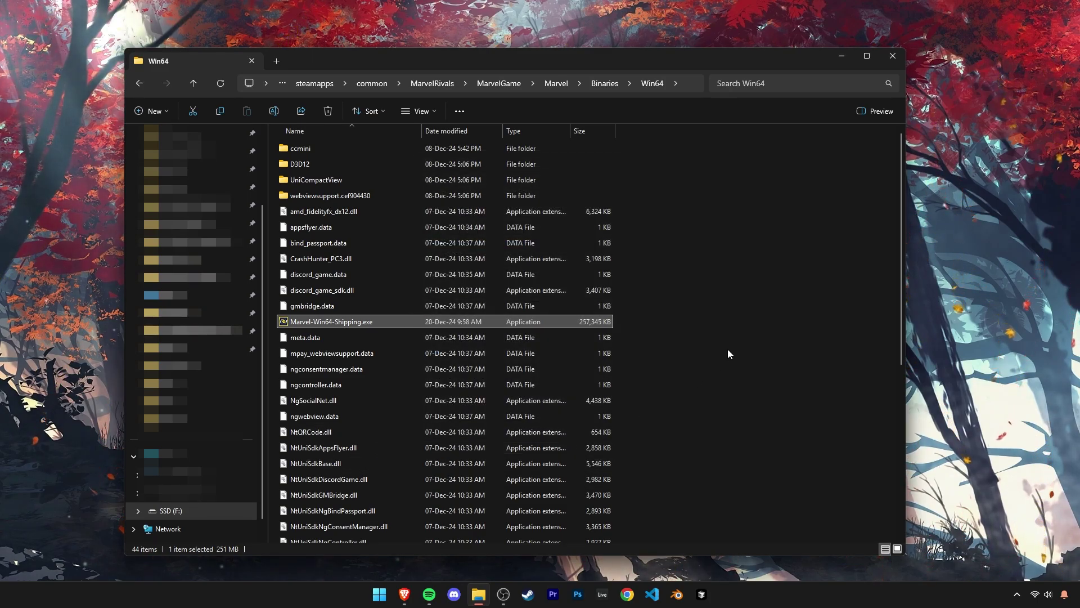
Copy the Win64 folder path from the address bar and bring up Start search.
left_click(692, 84)
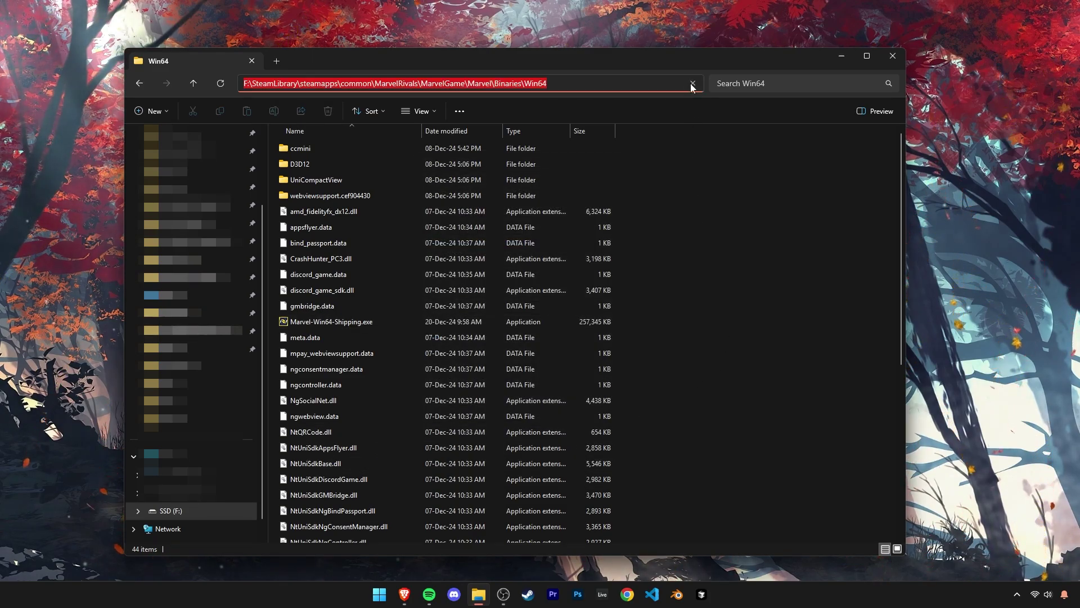
right_click(595, 83)
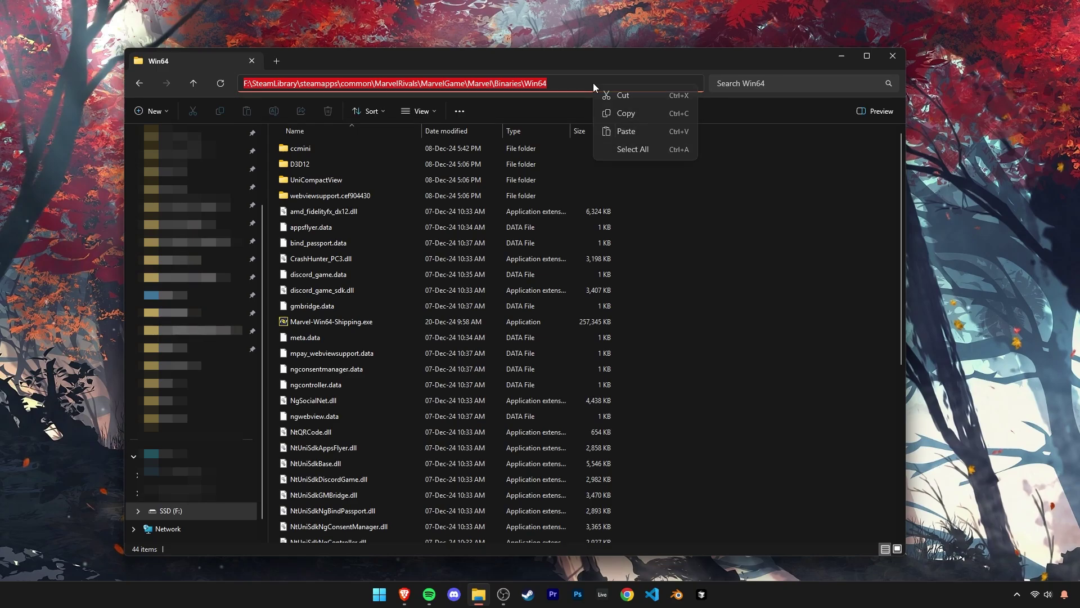
left_click(626, 113)
left_click_drag(298, 84, 244, 83)
key("super+d")
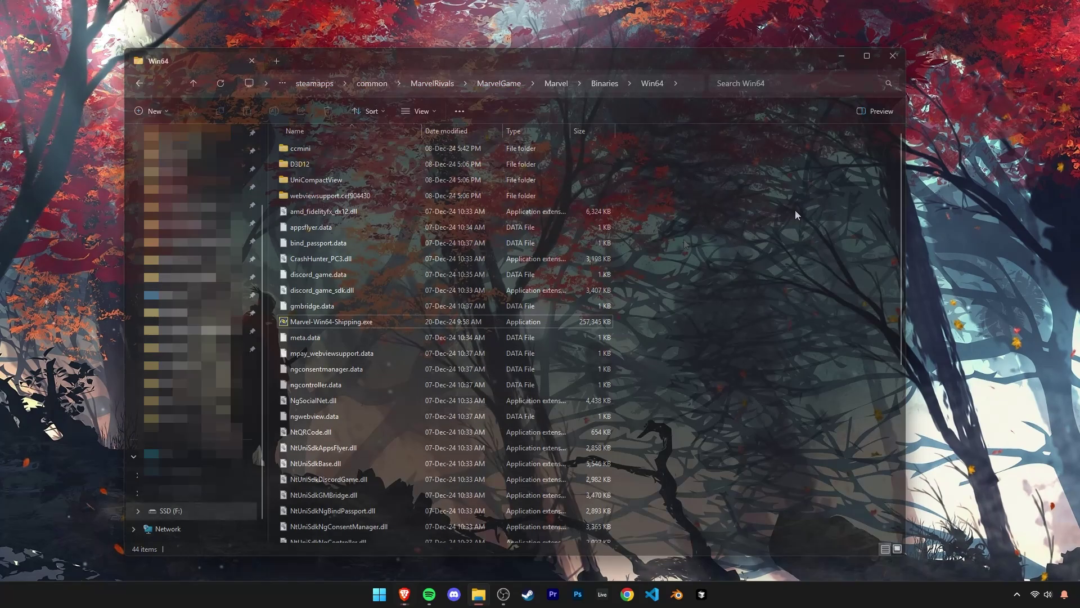
key("super")
Open Game Mode settings via 'gamemode', then go to Graphics and expand Marvel Rivals.
type("gamemode")
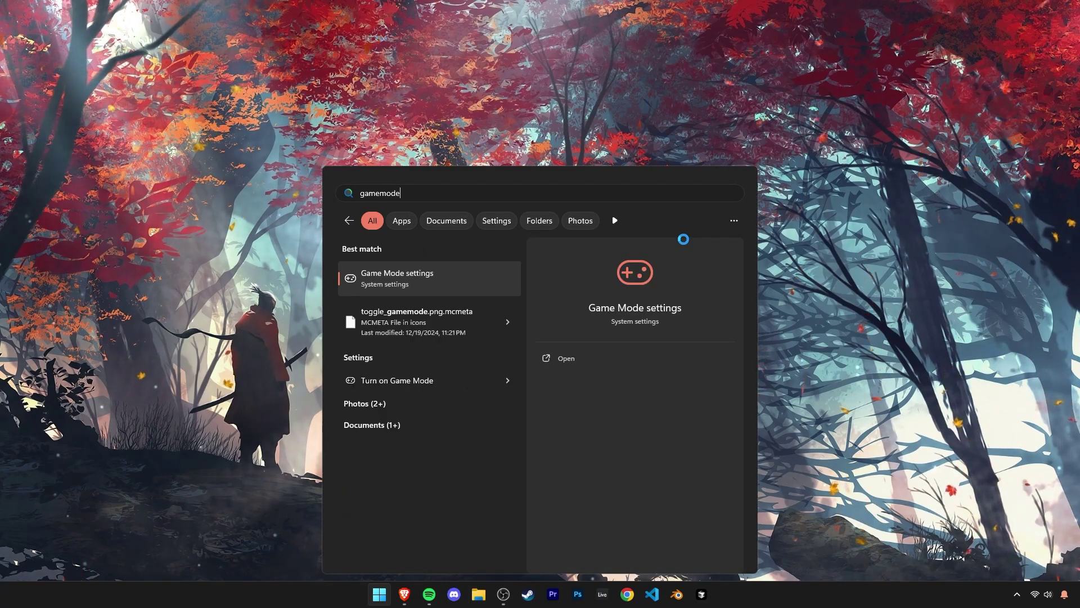
key("Return")
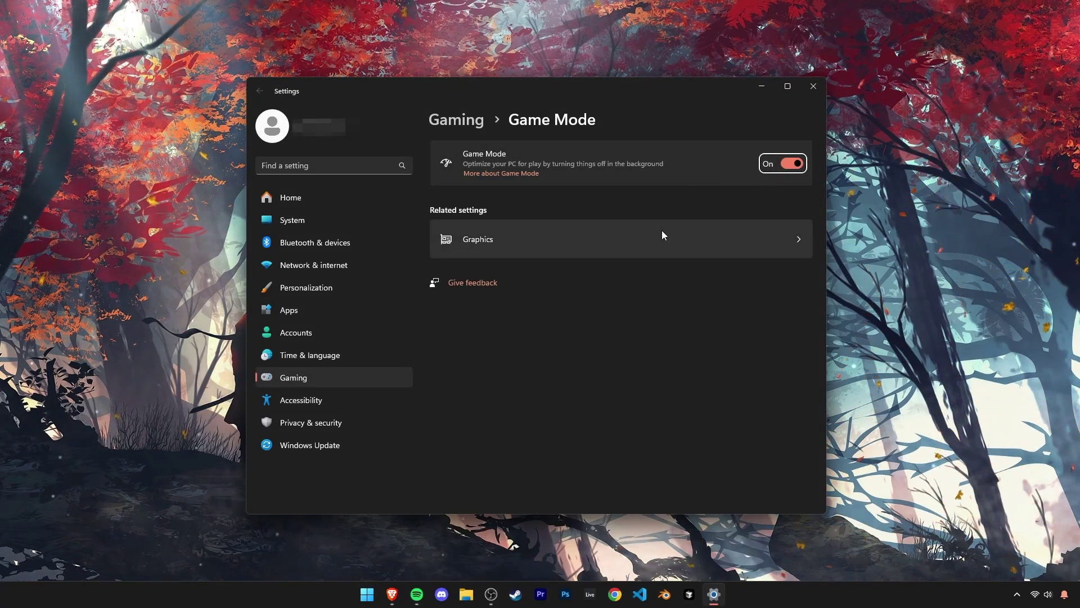
left_click(500, 237)
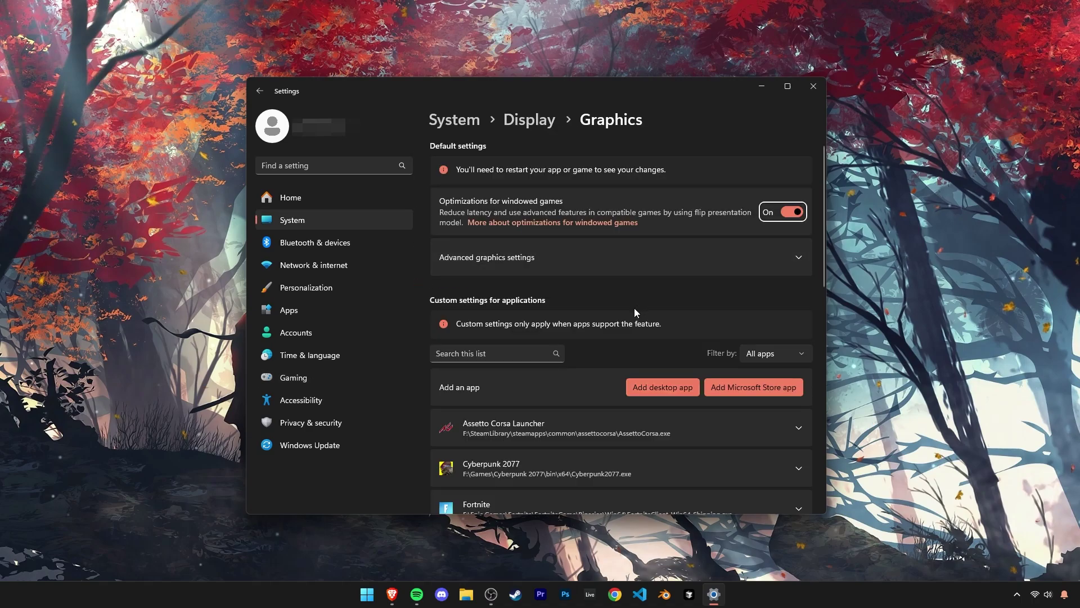
scroll(634, 309, "down", 2)
scroll(629, 305, "down", 2)
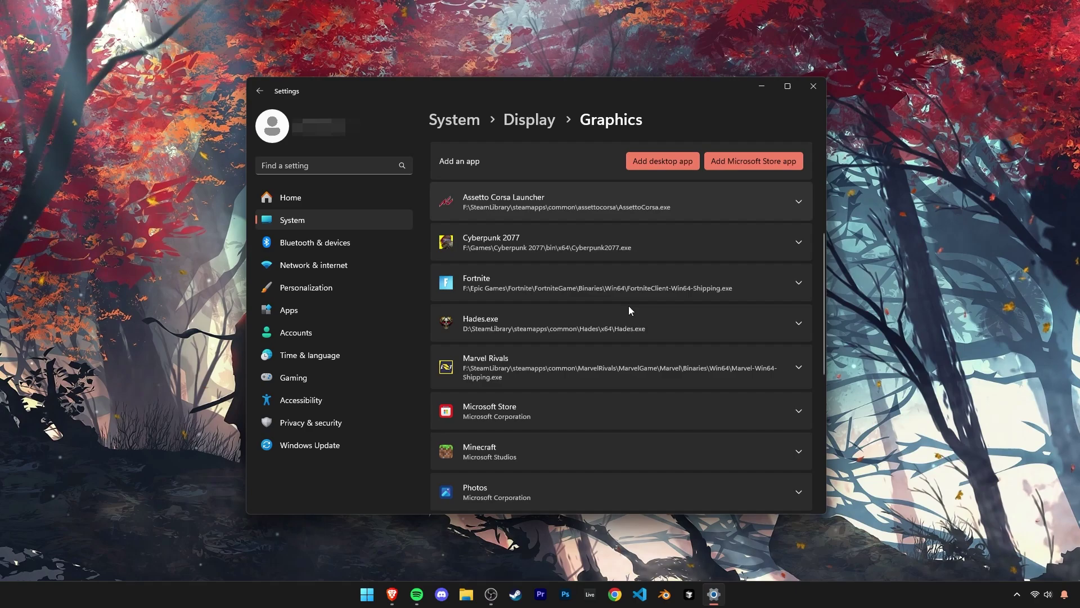
left_click(542, 367)
scroll(556, 338, "down", 1)
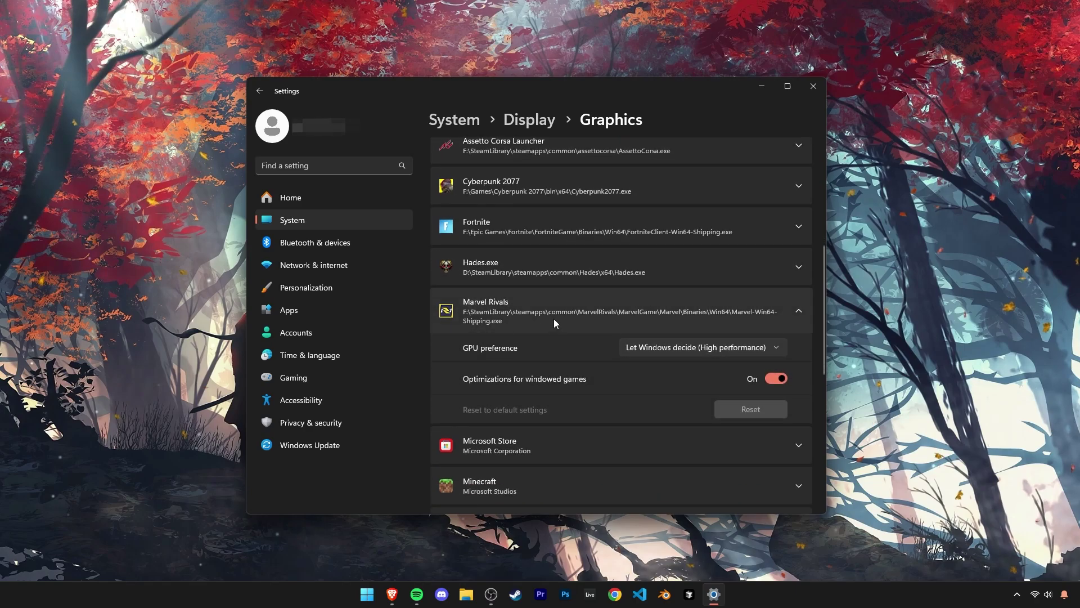
scroll(552, 318, "up", 2)
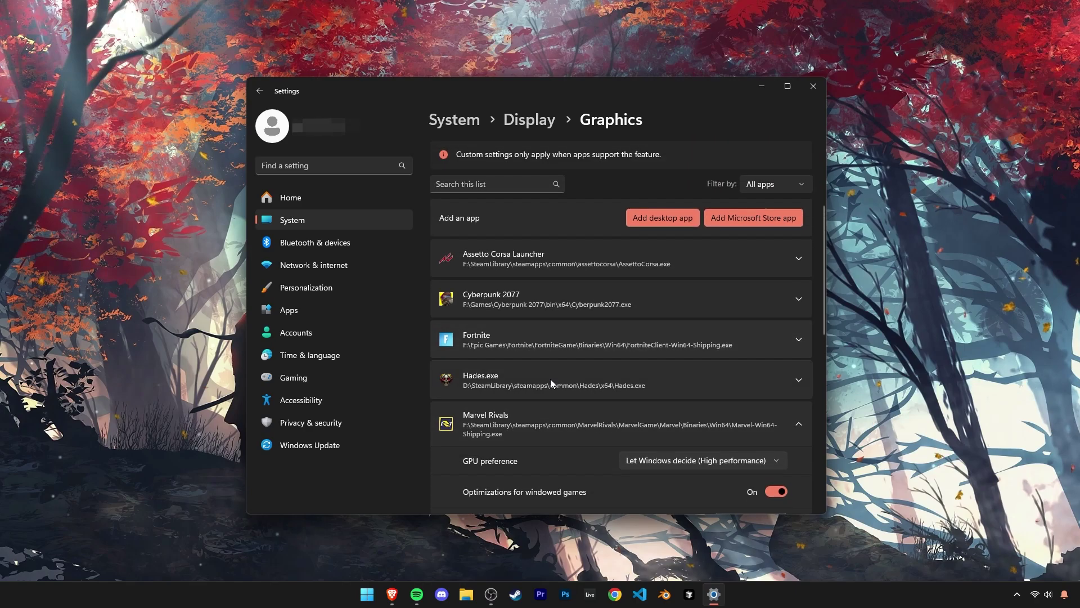
Add Marvel-Win64-Shipping.exe from the pasted Win64 path and show its GPU preference choices.
left_click(660, 221)
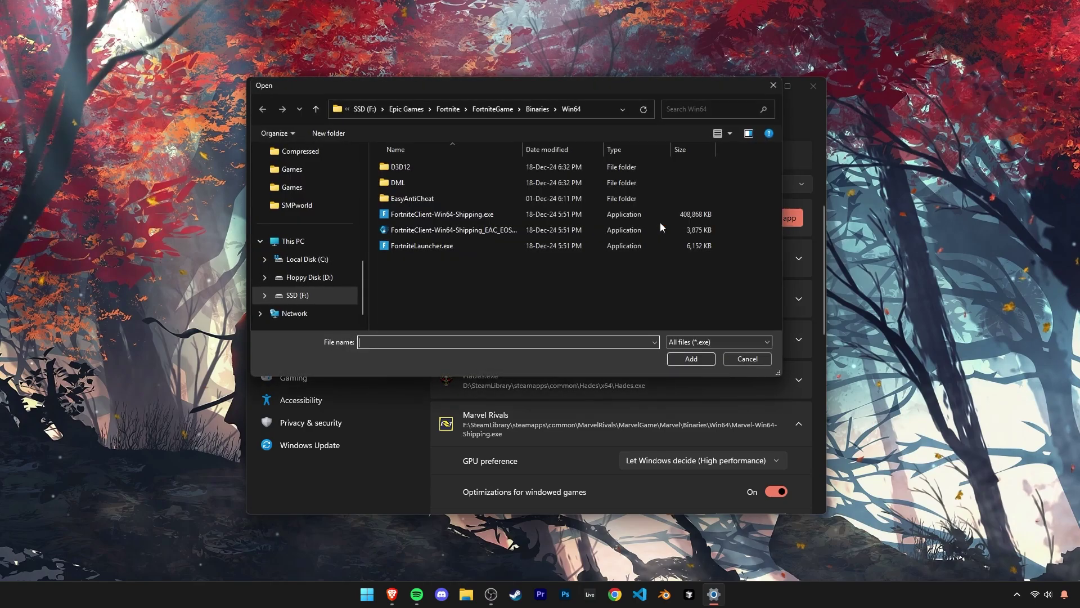
left_click(595, 108)
right_click(600, 114)
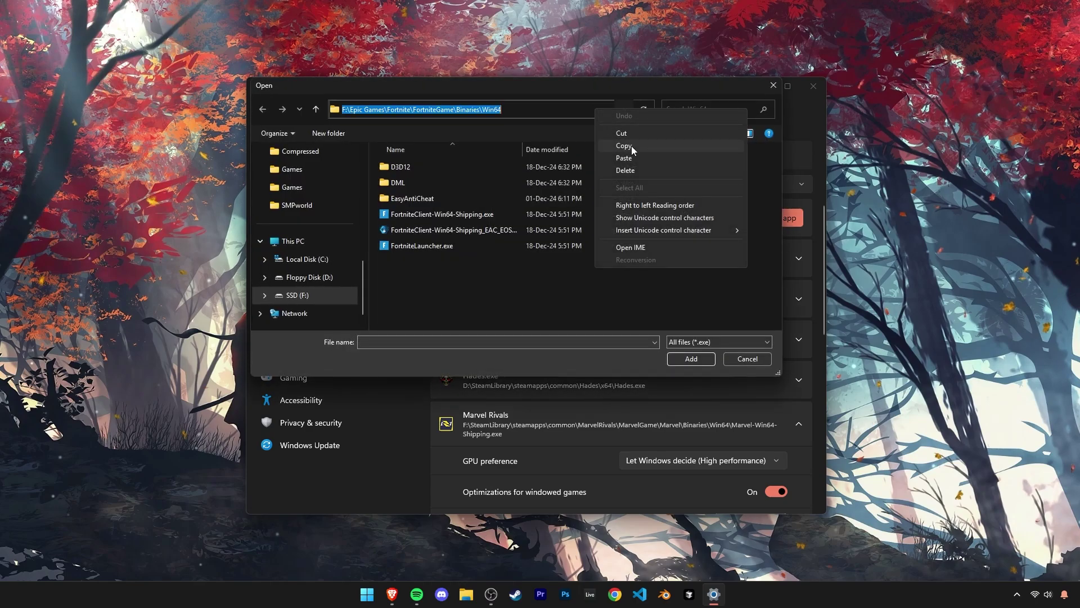
left_click(619, 158)
left_click(645, 110)
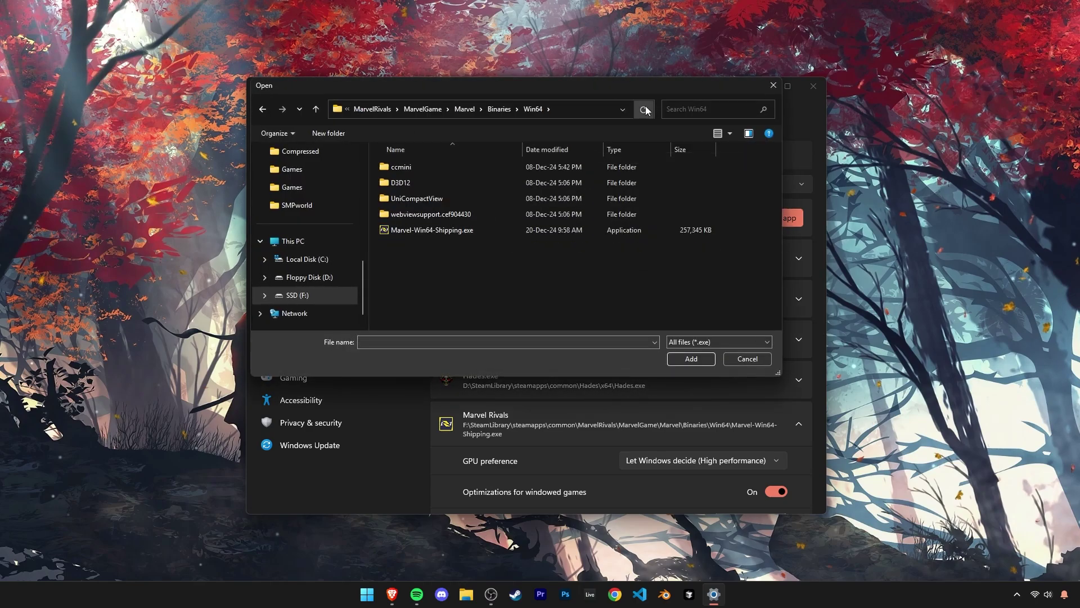
left_click(451, 232)
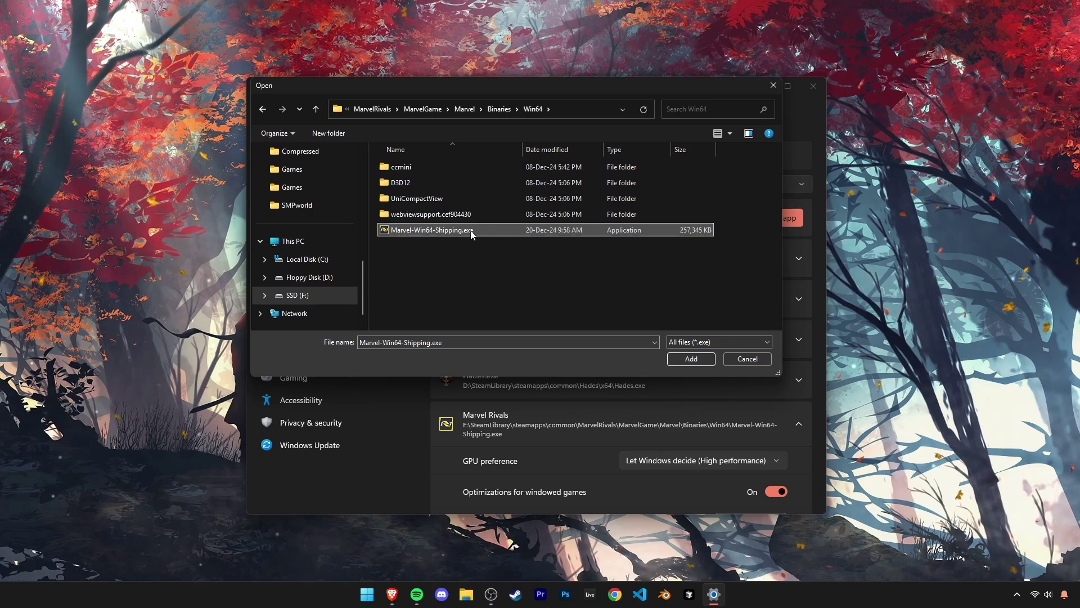
left_click(686, 360)
left_click(633, 291)
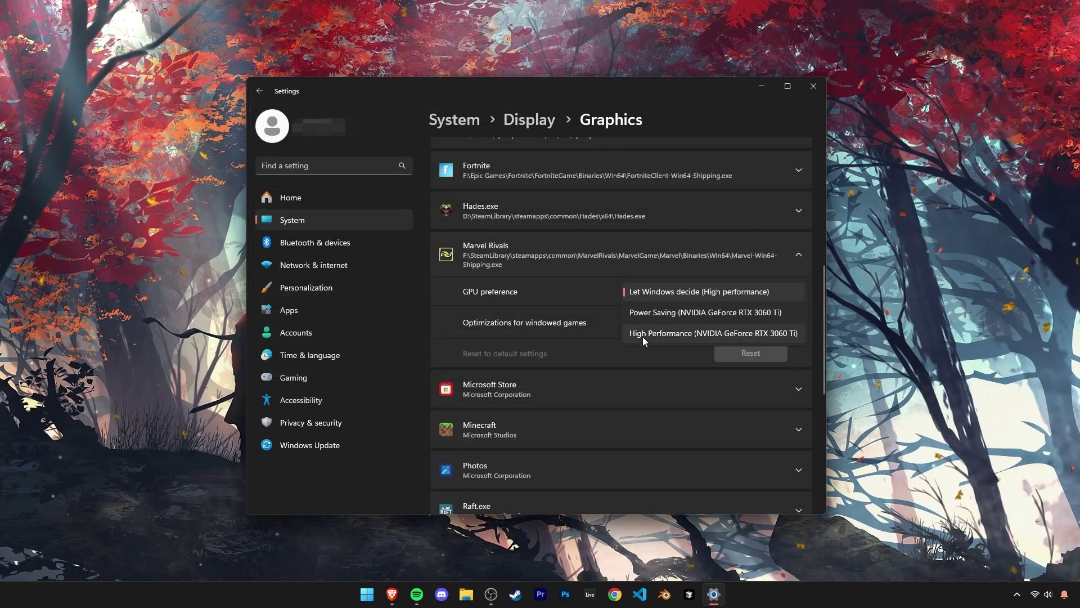